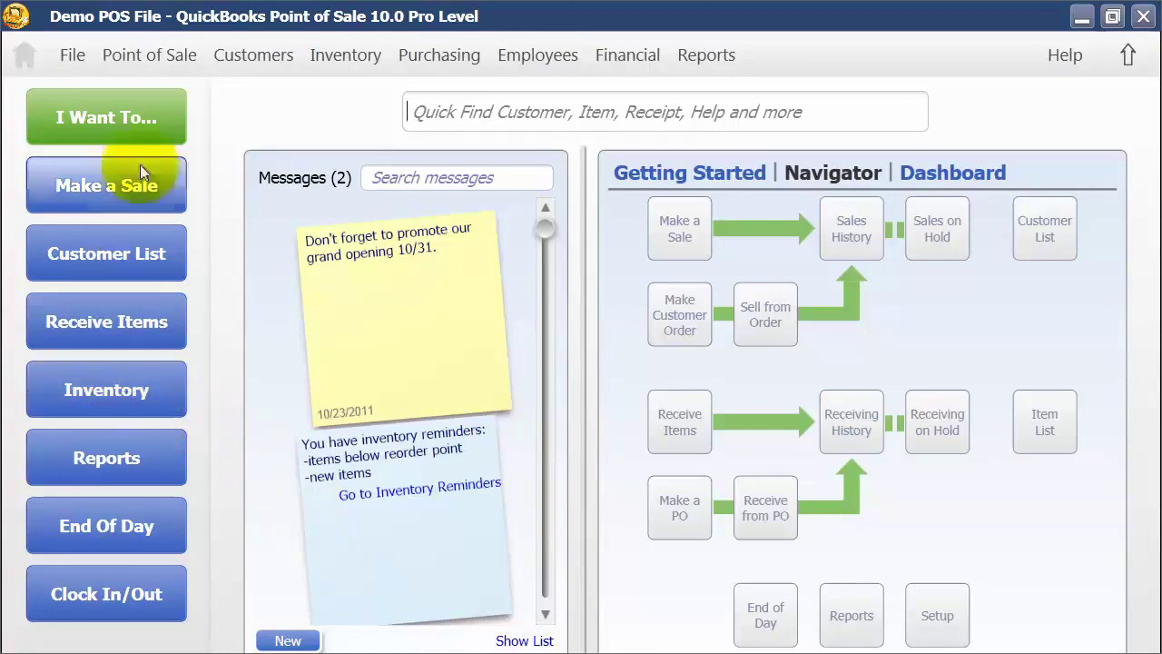
Step: Open the full inventory items list and start a blank Add Inventory Item form
{"action": "left_click", "coordinate": [156, 111]}
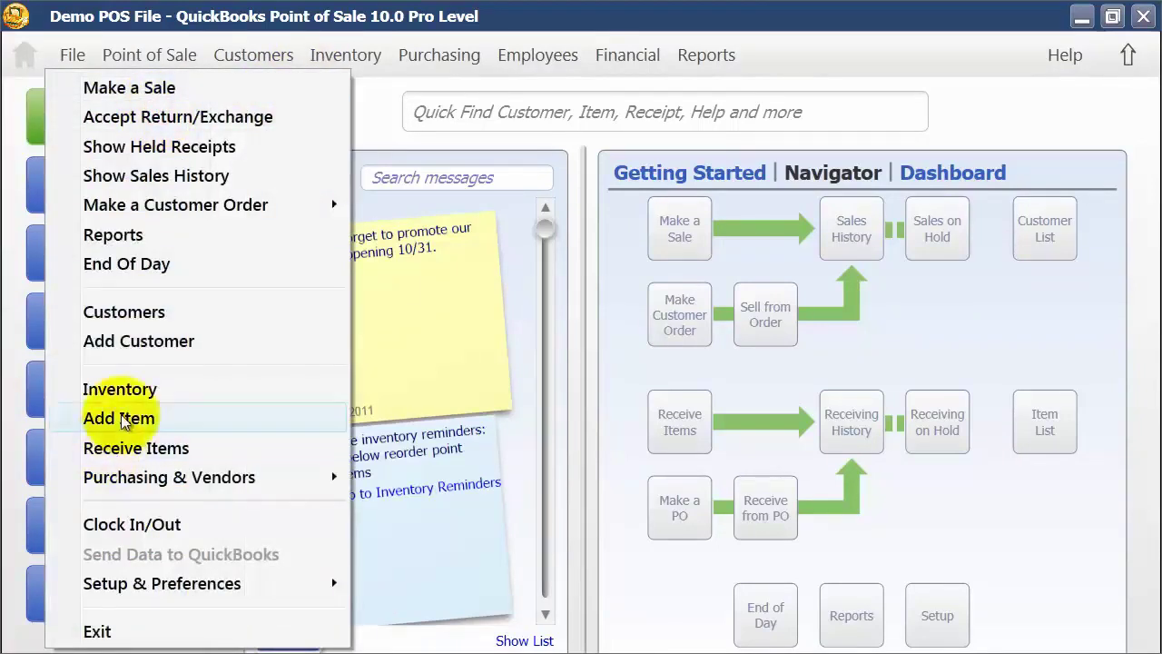
{"action": "left_click", "coordinate": [347, 61]}
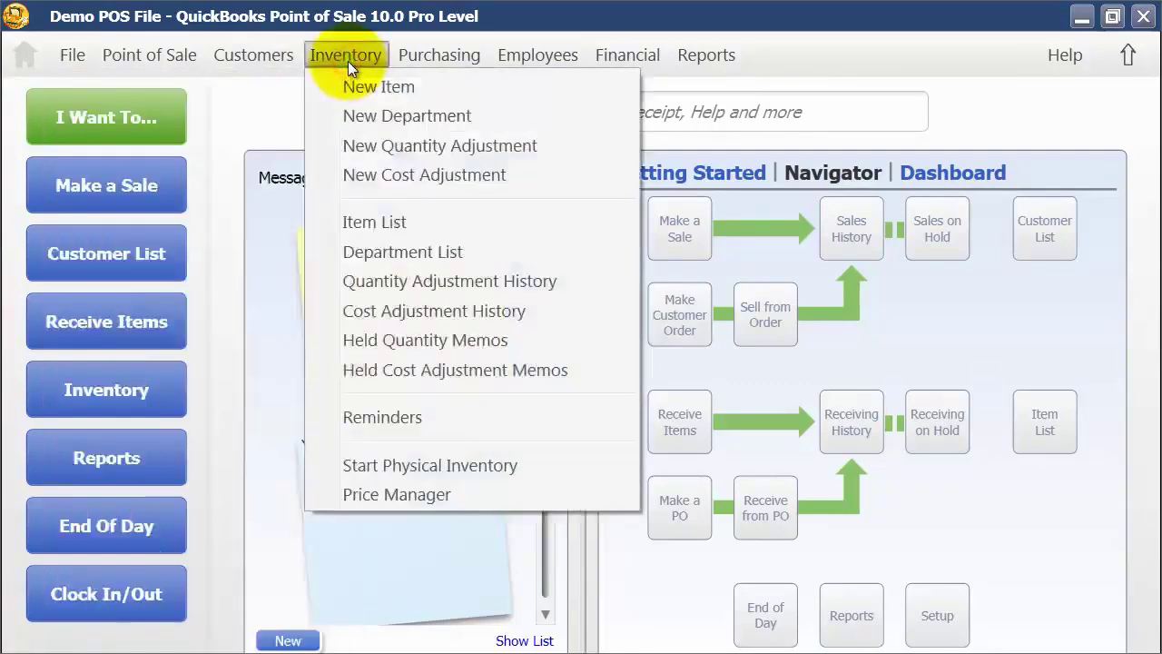
{"action": "left_click", "coordinate": [1058, 428]}
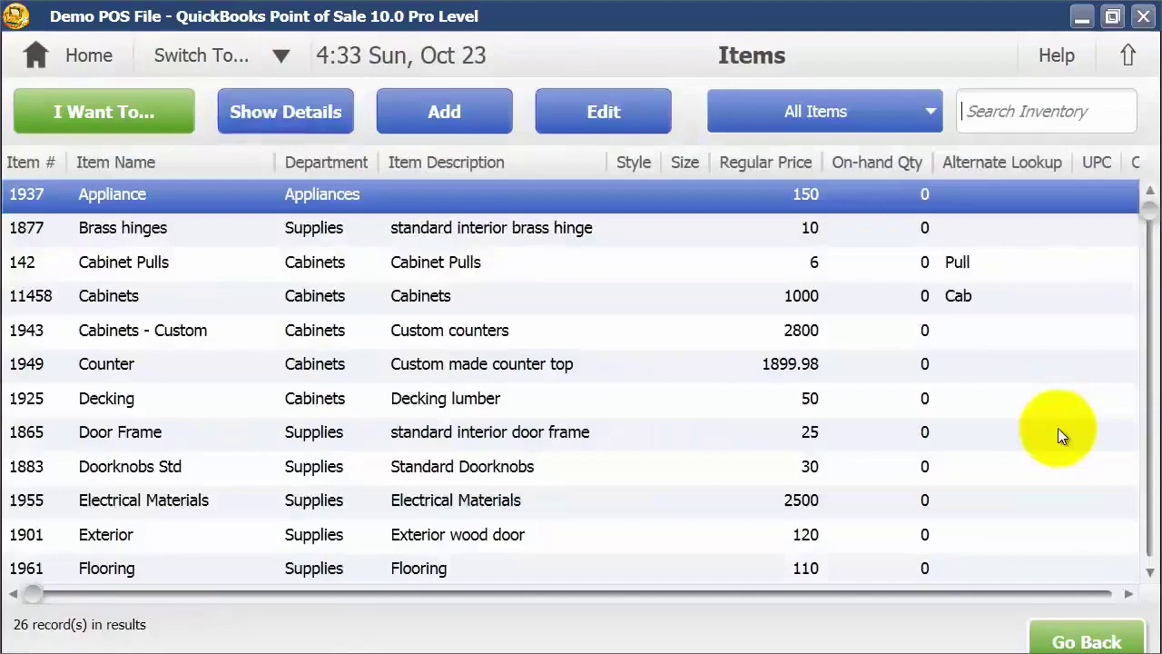
{"action": "left_click", "coordinate": [156, 125]}
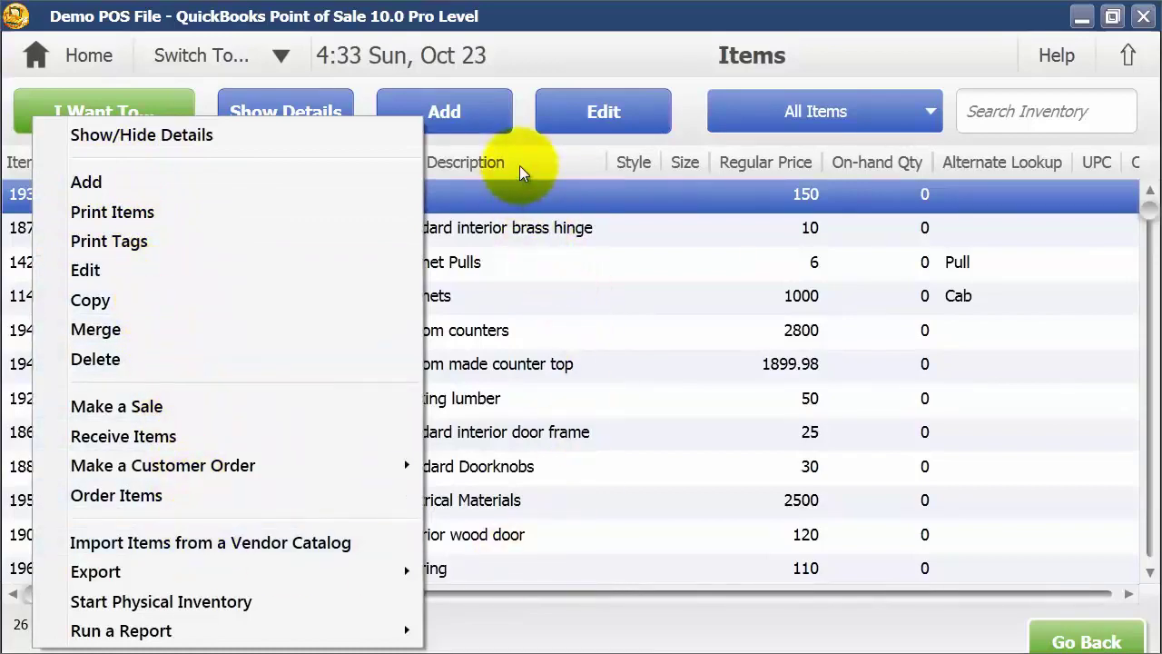
{"action": "left_click", "coordinate": [567, 264]}
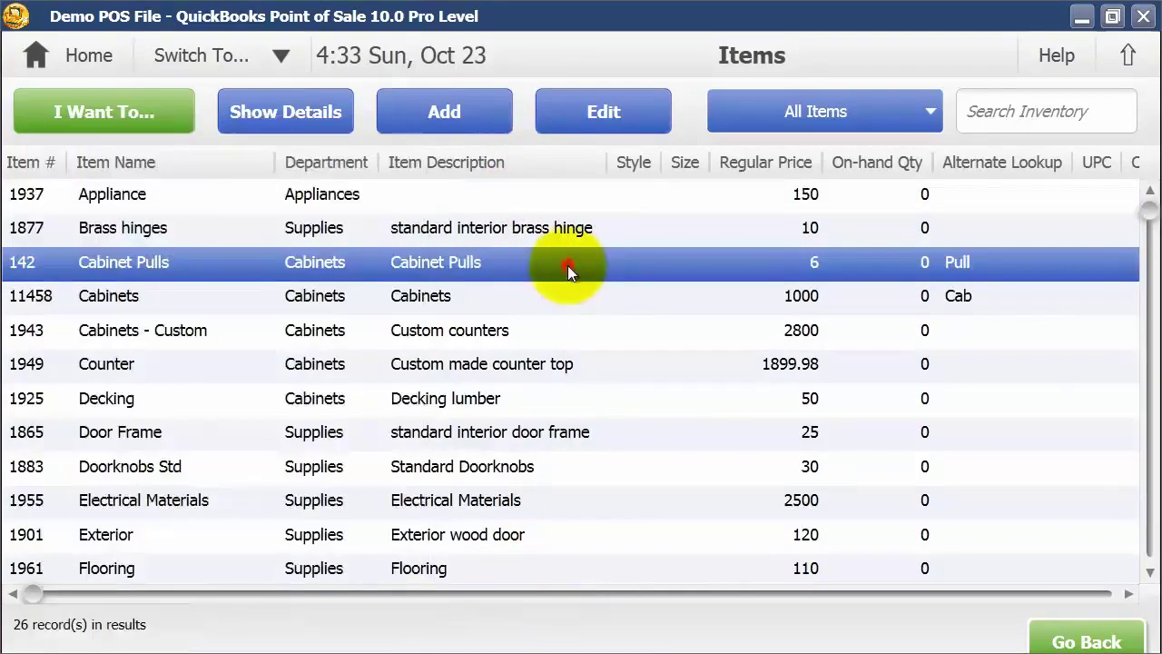
{"action": "left_click", "coordinate": [445, 119]}
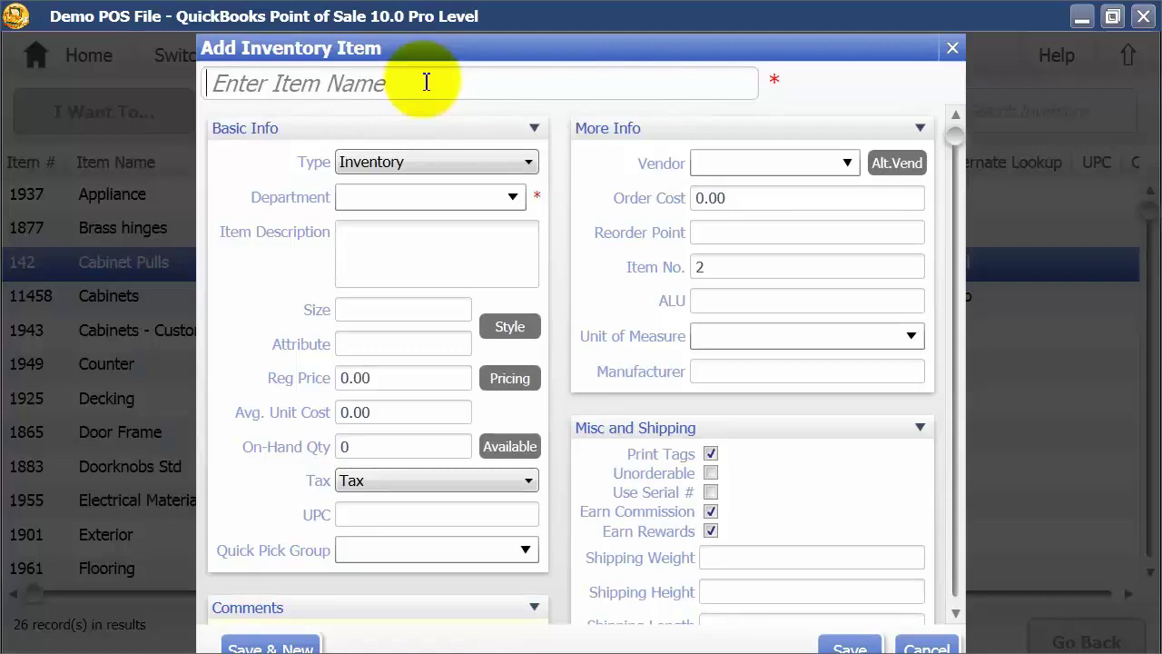
Step: Name the item 'Book on Point of Sale' and keep its type as Inventory
{"action": "type", "text": "Book"}
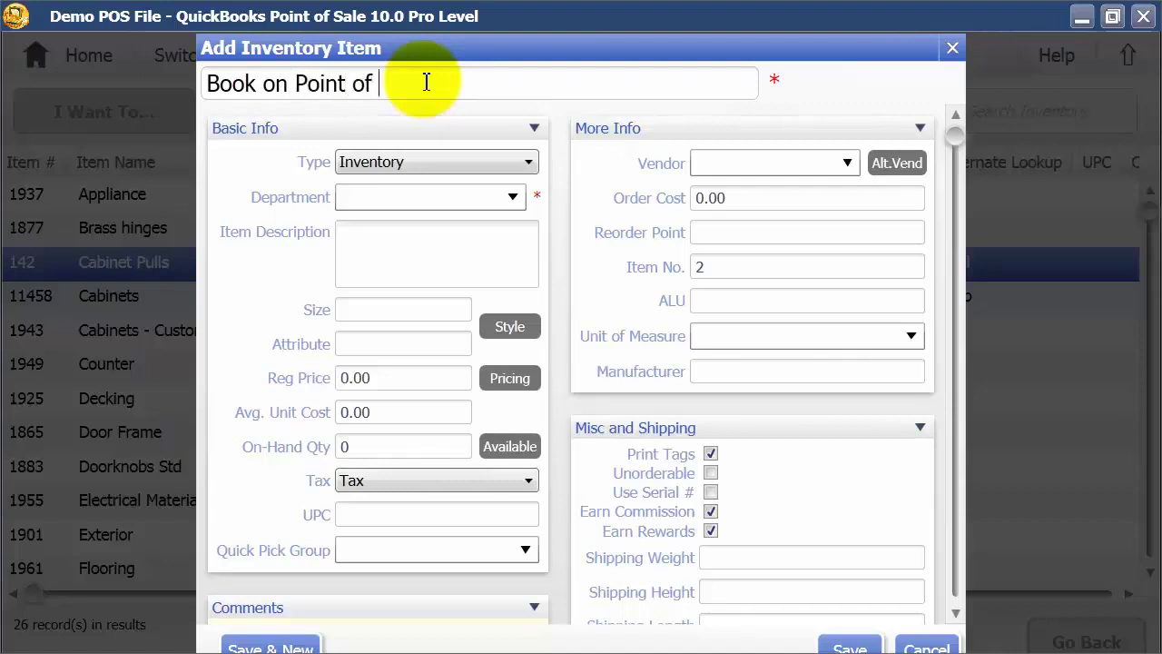
{"action": "type", "text": "on Point of Sale"}
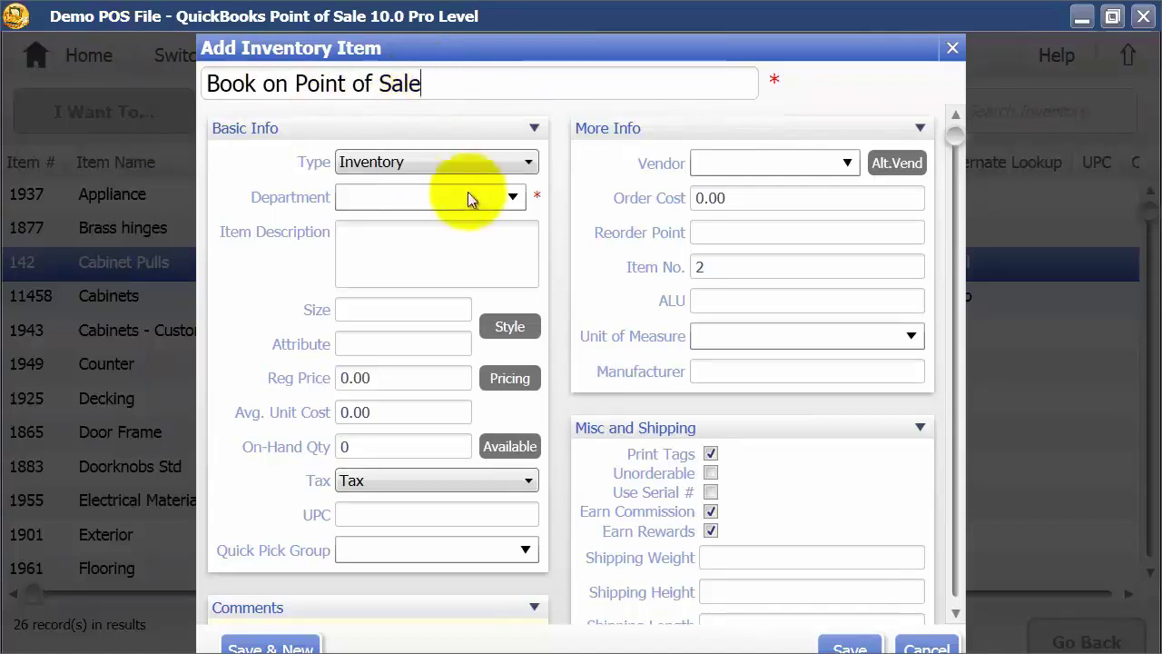
{"action": "left_click", "coordinate": [528, 162]}
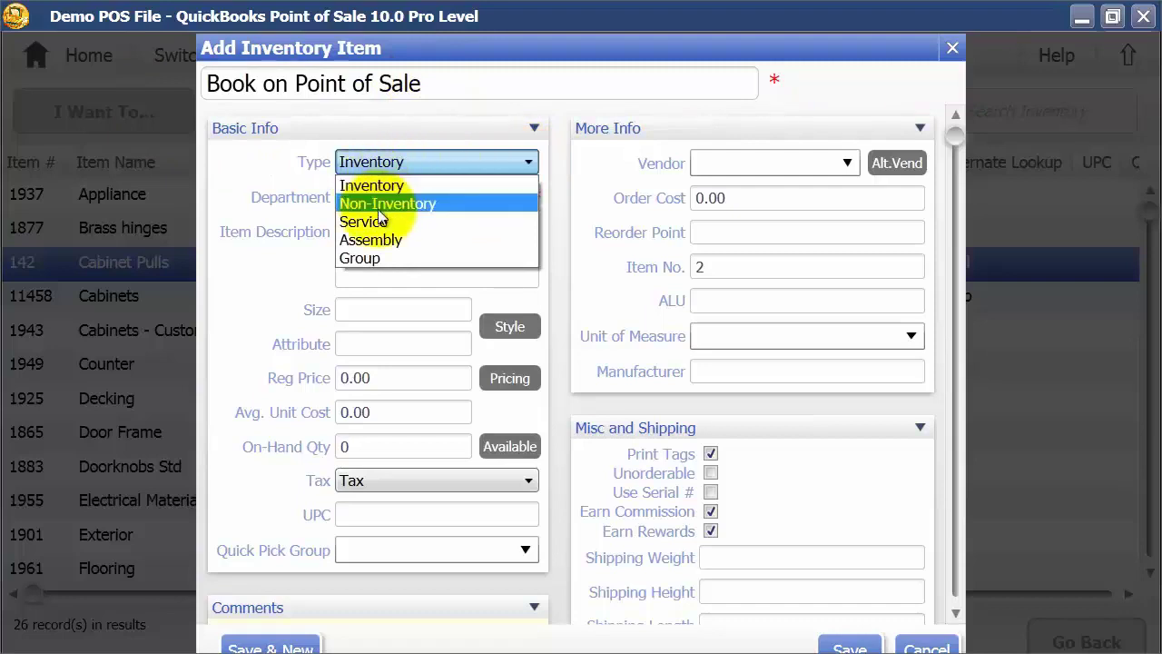
{"action": "left_click", "coordinate": [426, 187]}
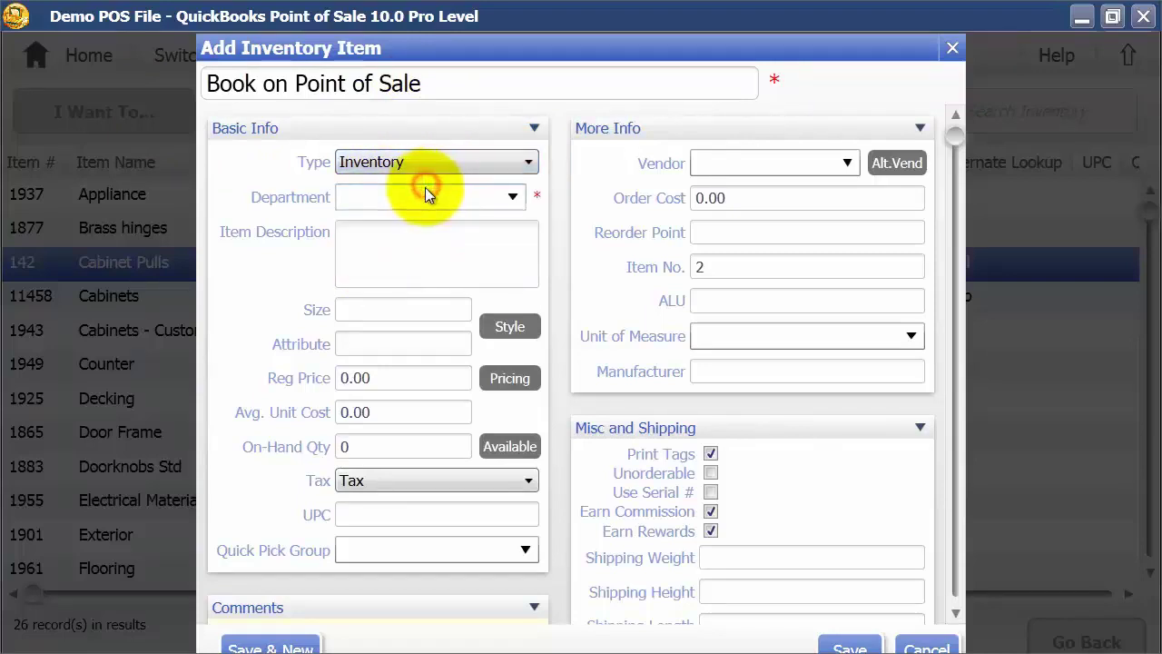
Step: Assign the item to the Supplies department with description 'POS Book'
{"action": "left_click", "coordinate": [514, 202]}
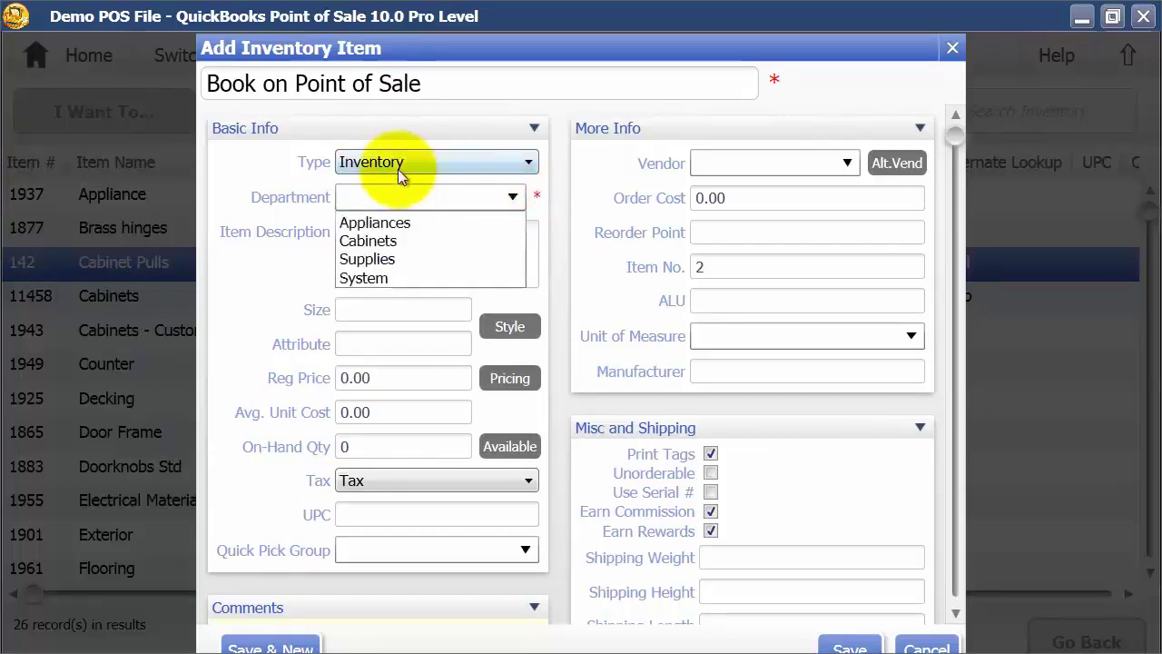
{"action": "left_click", "coordinate": [377, 262]}
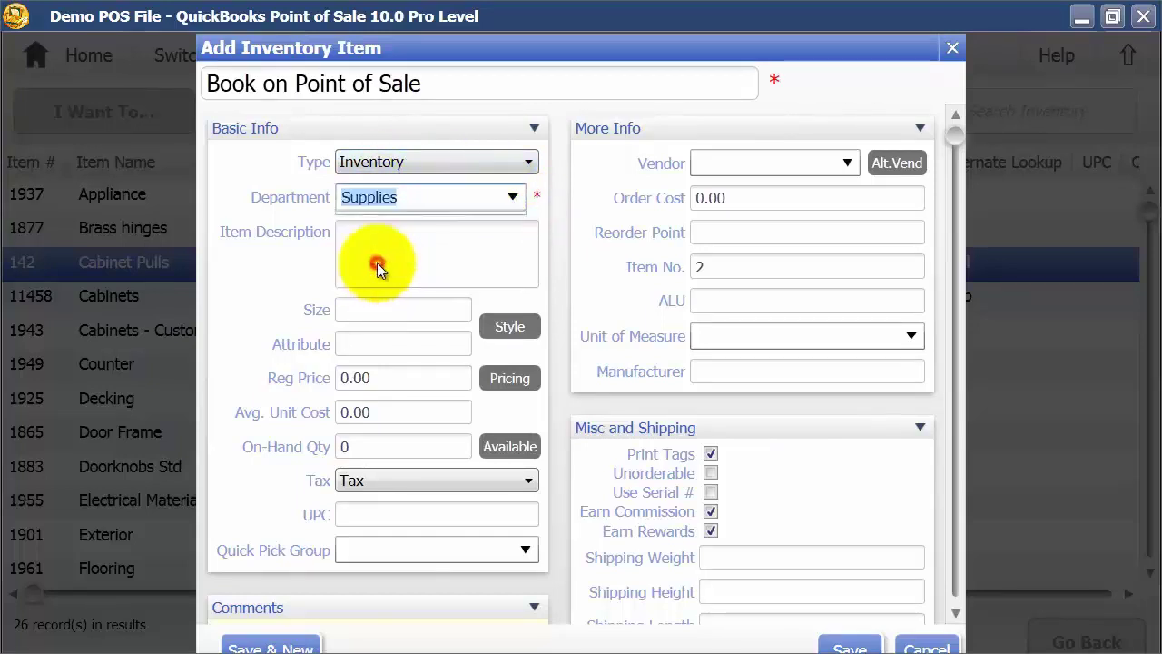
{"action": "left_click", "coordinate": [377, 262]}
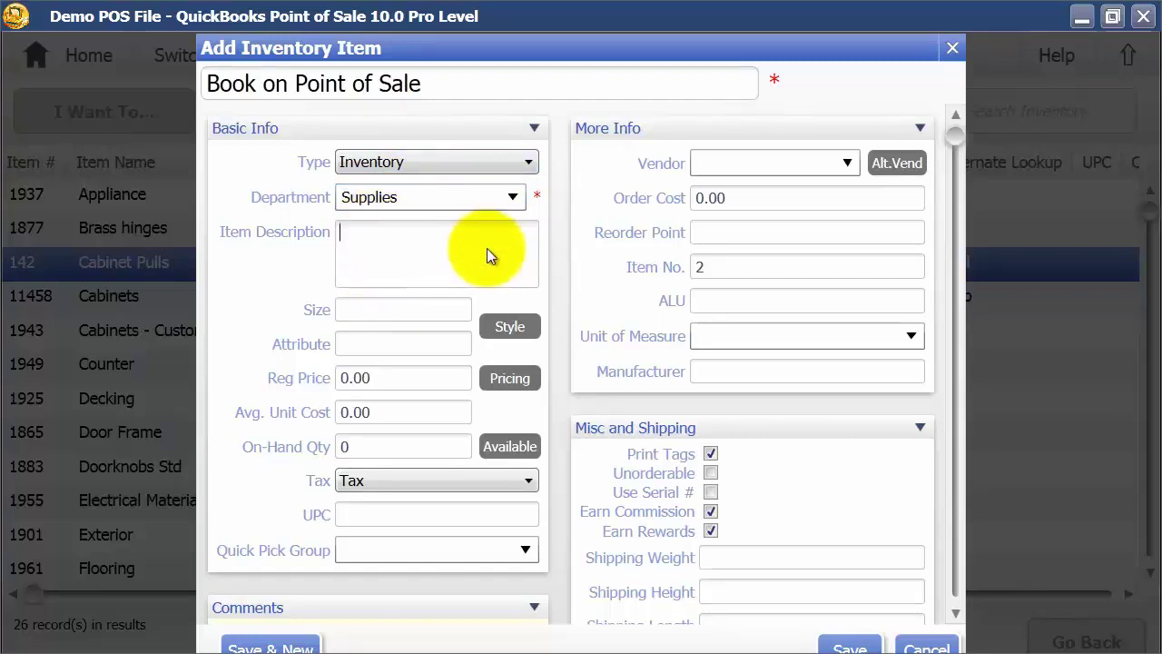
{"action": "type", "text": "POS Book"}
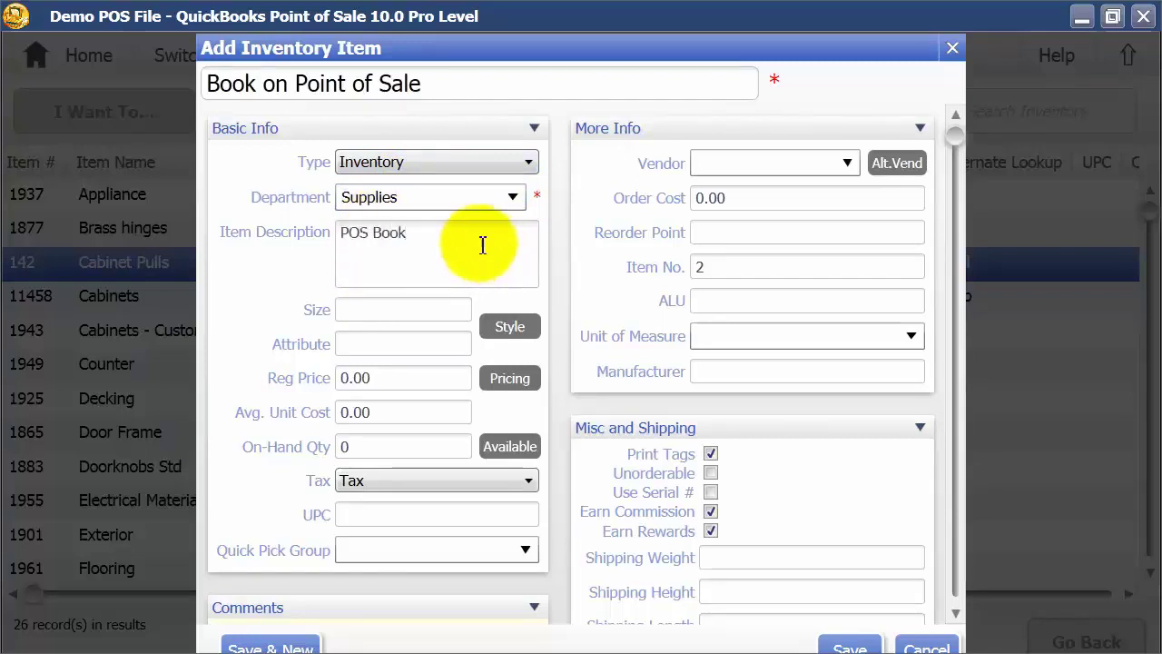
{"action": "left_click", "coordinate": [358, 309]}
{"action": "left_click", "coordinate": [359, 344]}
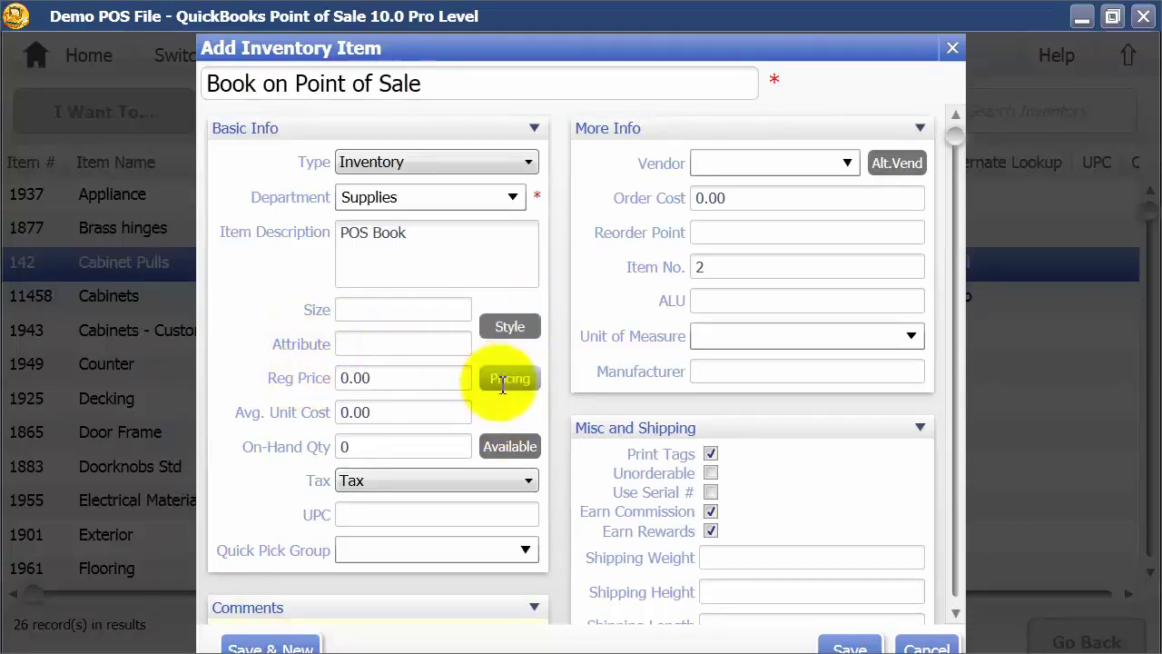
Step: Enter regular price 15, average unit cost 5 and on-hand quantity 100
{"action": "left_click", "coordinate": [371, 378]}
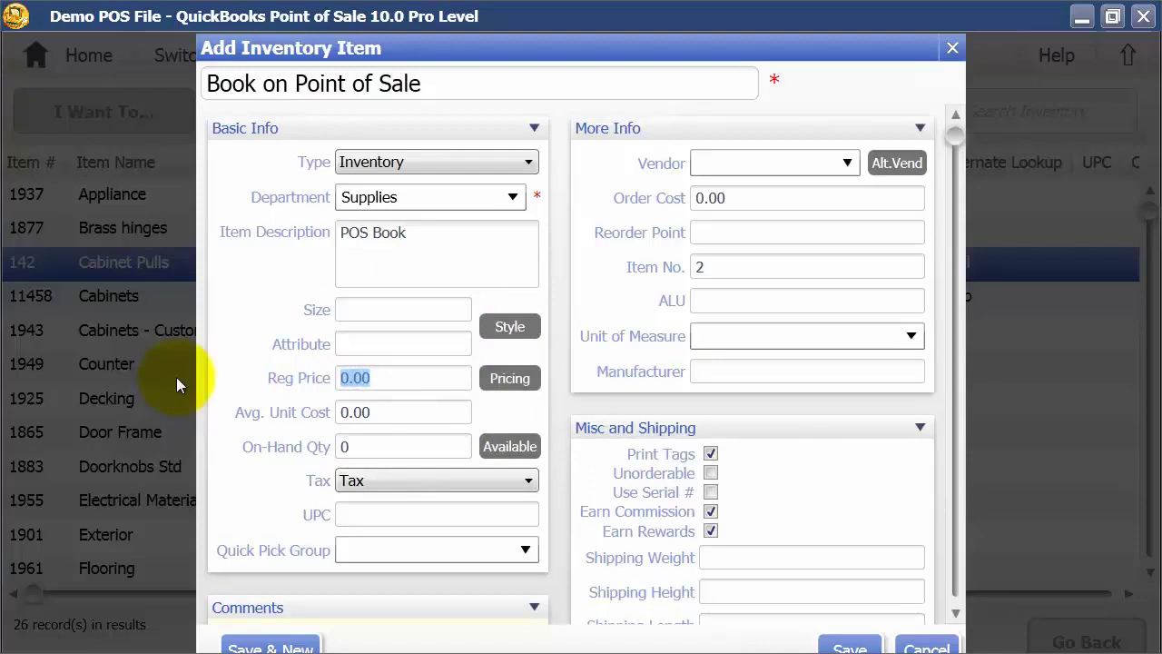
{"action": "type", "text": "15"}
{"action": "key", "text": "Tab"}
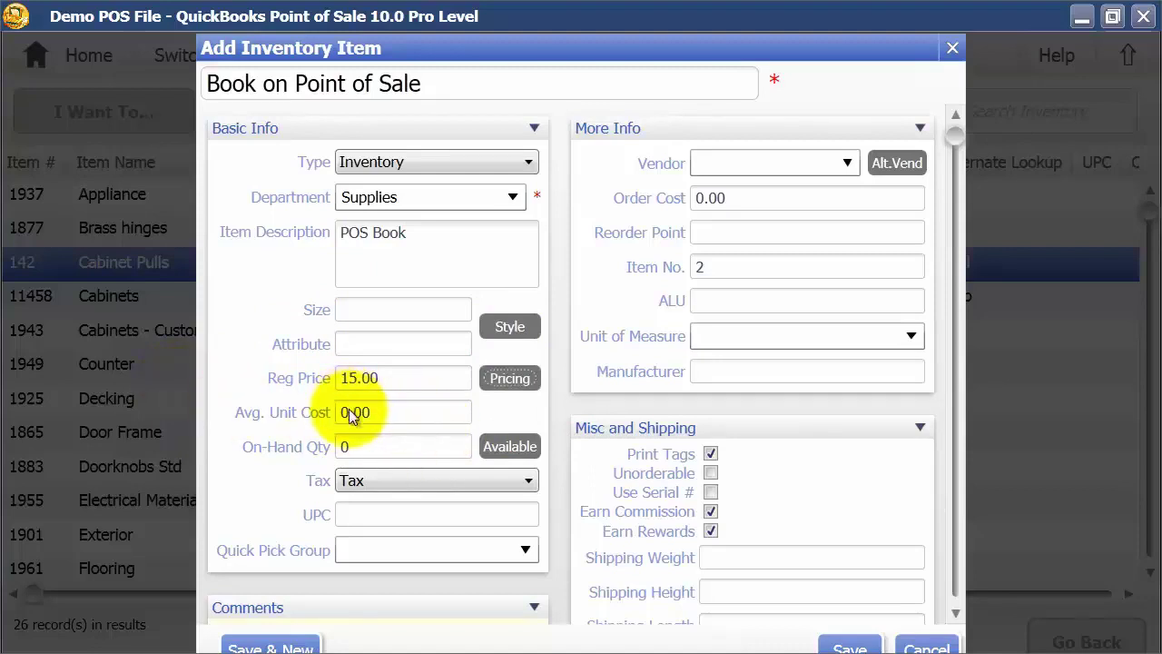
{"action": "left_click", "coordinate": [352, 414]}
{"action": "type", "text": "5"}
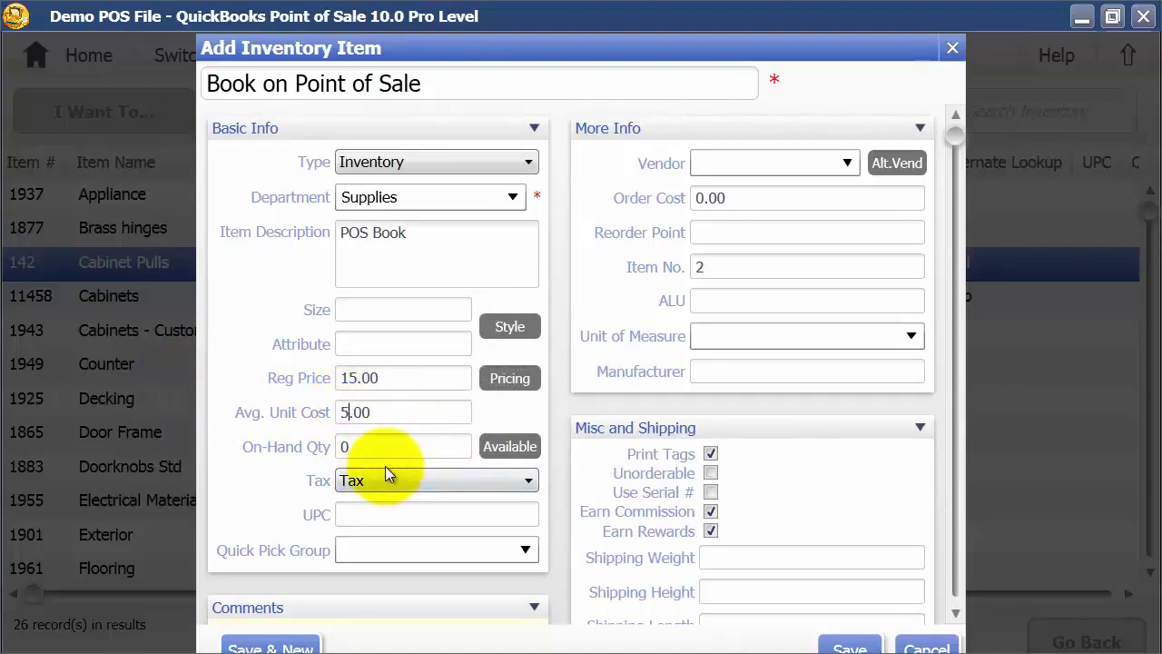
{"action": "left_click", "coordinate": [357, 449]}
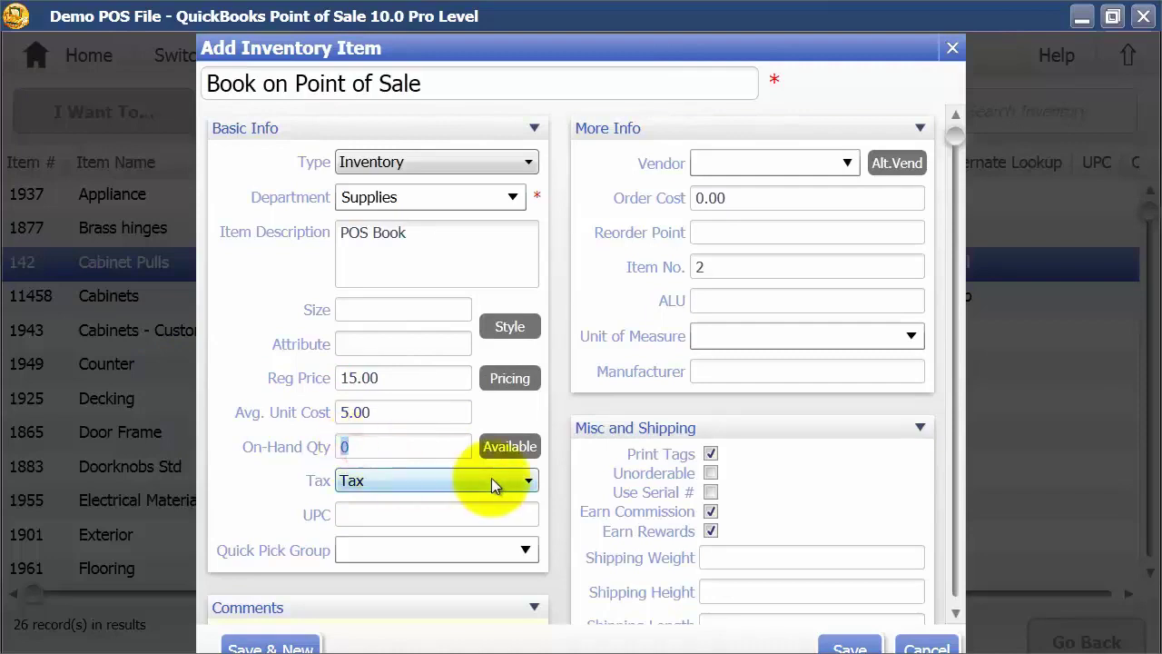
{"action": "type", "text": "100"}
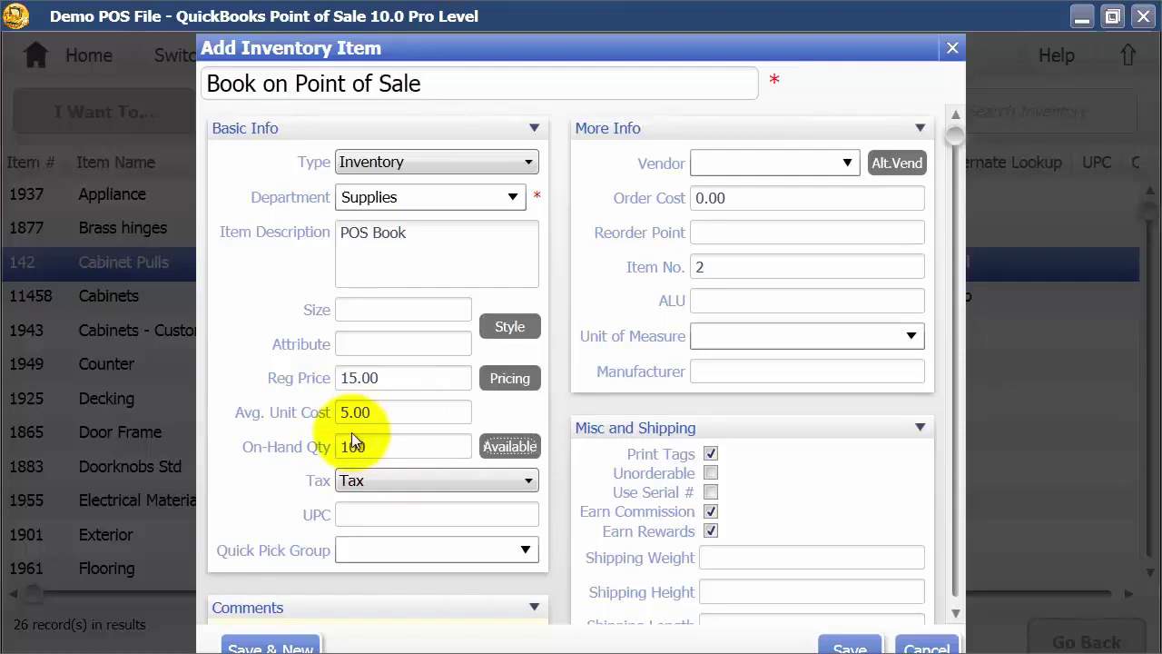
Step: In the item's price levels, set employee markdown to 25% and wholesale markdown to 20%
{"action": "left_click", "coordinate": [511, 379]}
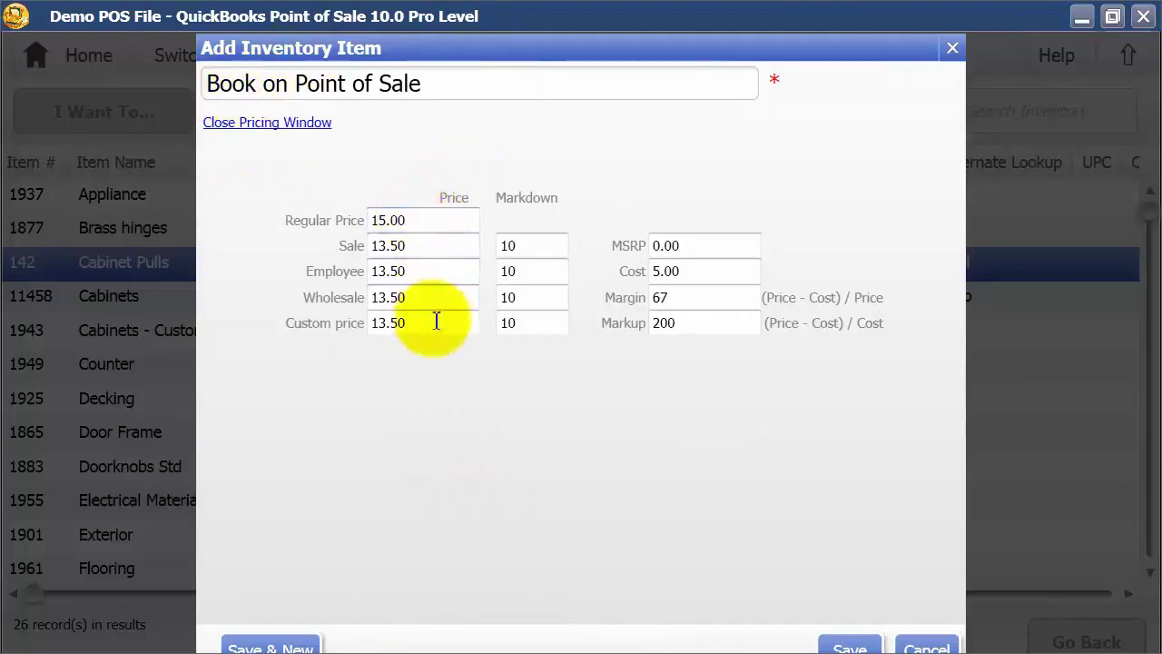
{"action": "left_click", "coordinate": [435, 225]}
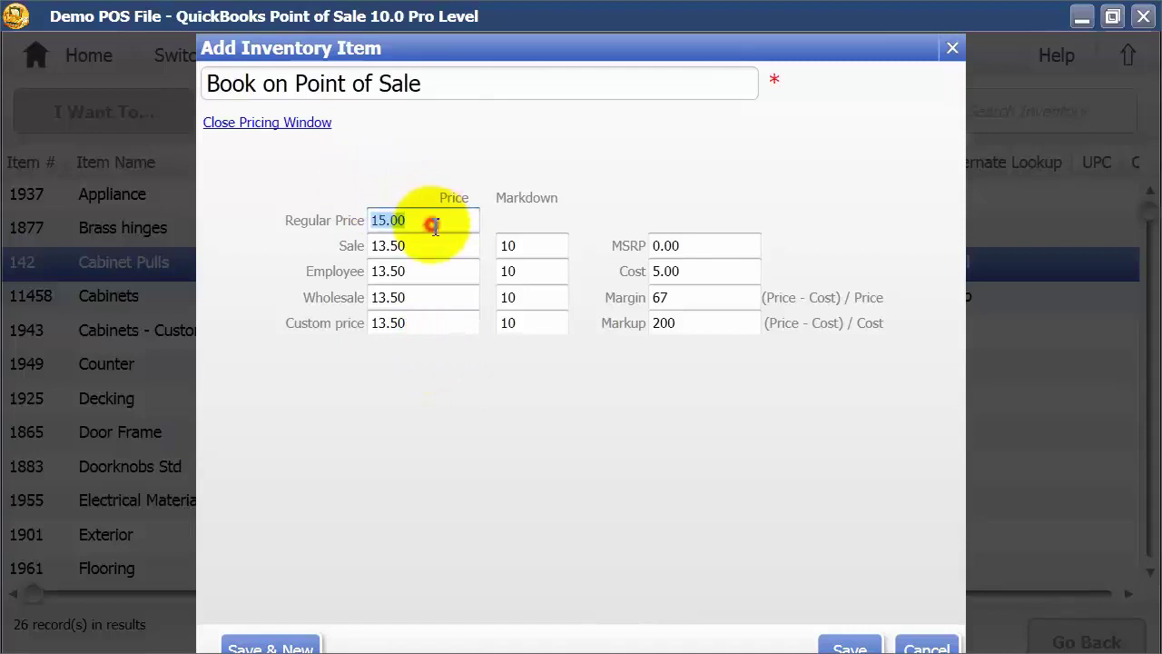
{"action": "left_click", "coordinate": [550, 253]}
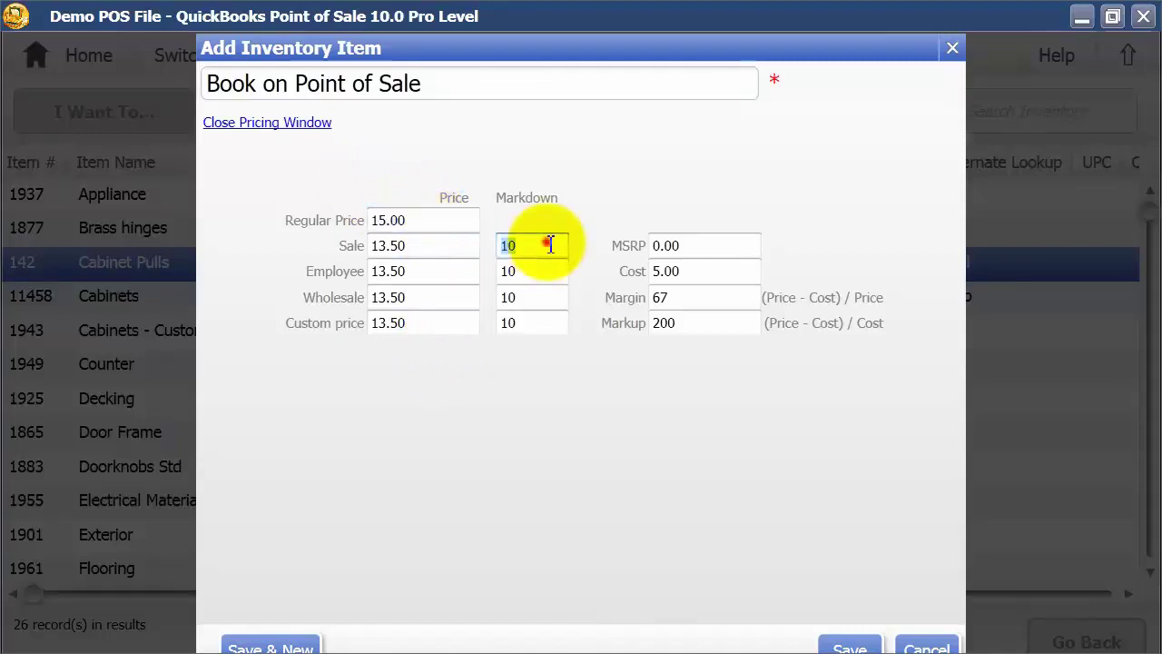
{"action": "left_click", "coordinate": [555, 274]}
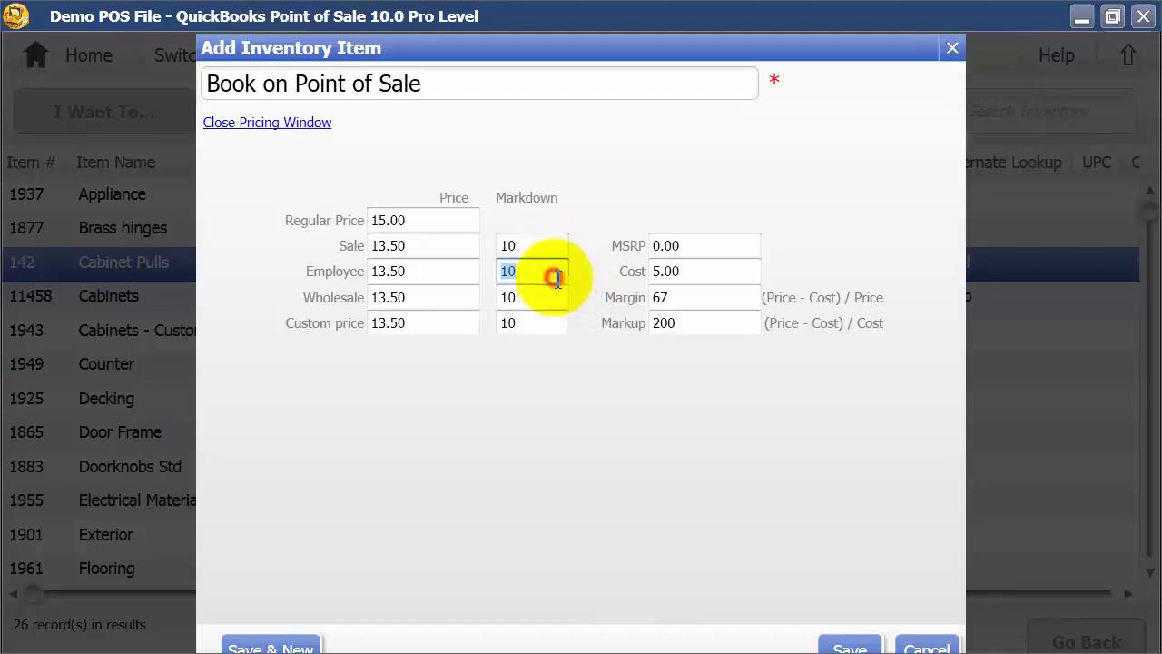
{"action": "type", "text": "25"}
{"action": "key", "text": "Tab"}
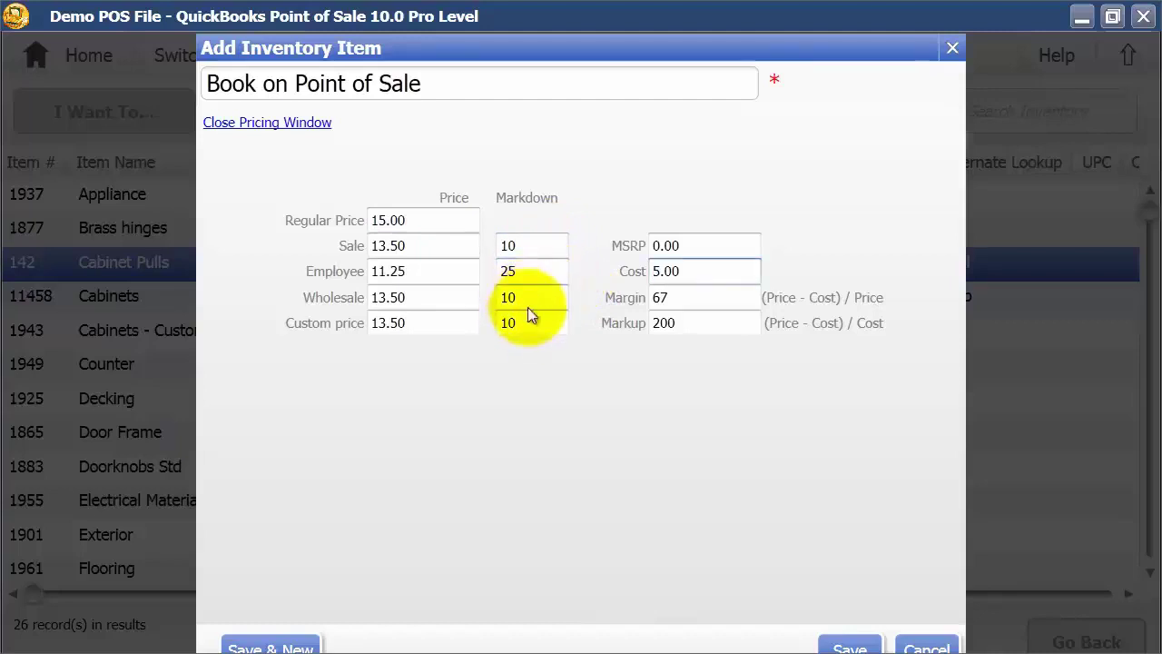
{"action": "left_click", "coordinate": [529, 300]}
{"action": "type", "text": "20"}
{"action": "key", "text": "Tab"}
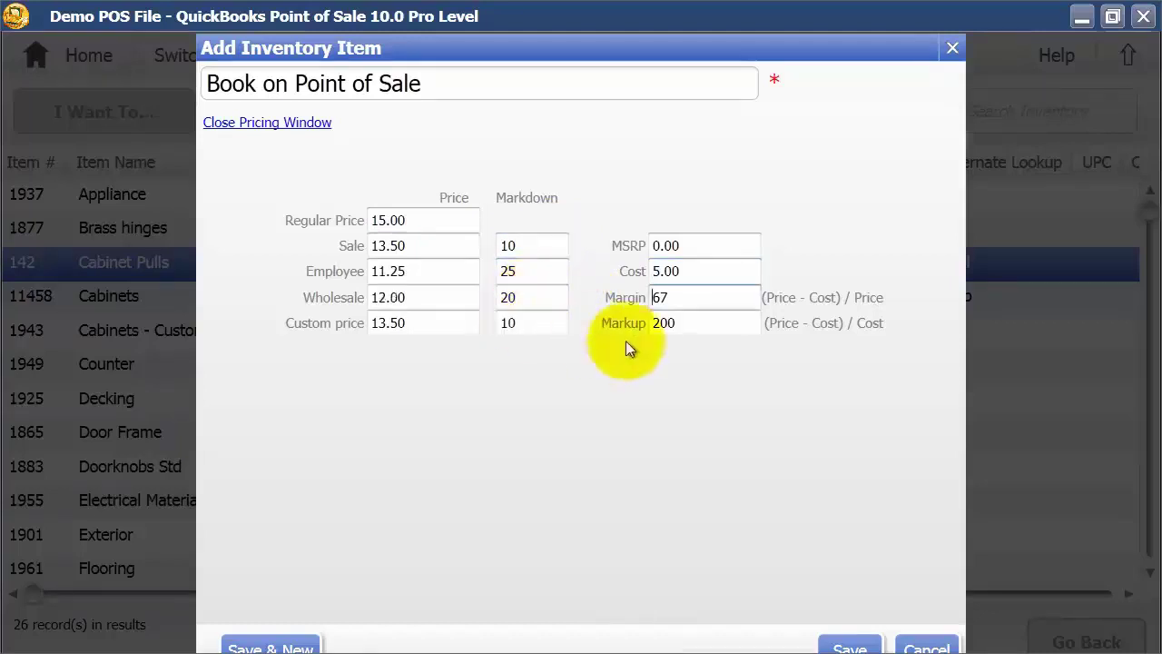
Step: Set the MSRP to 19.99 and save the new book item
{"action": "left_click", "coordinate": [526, 245]}
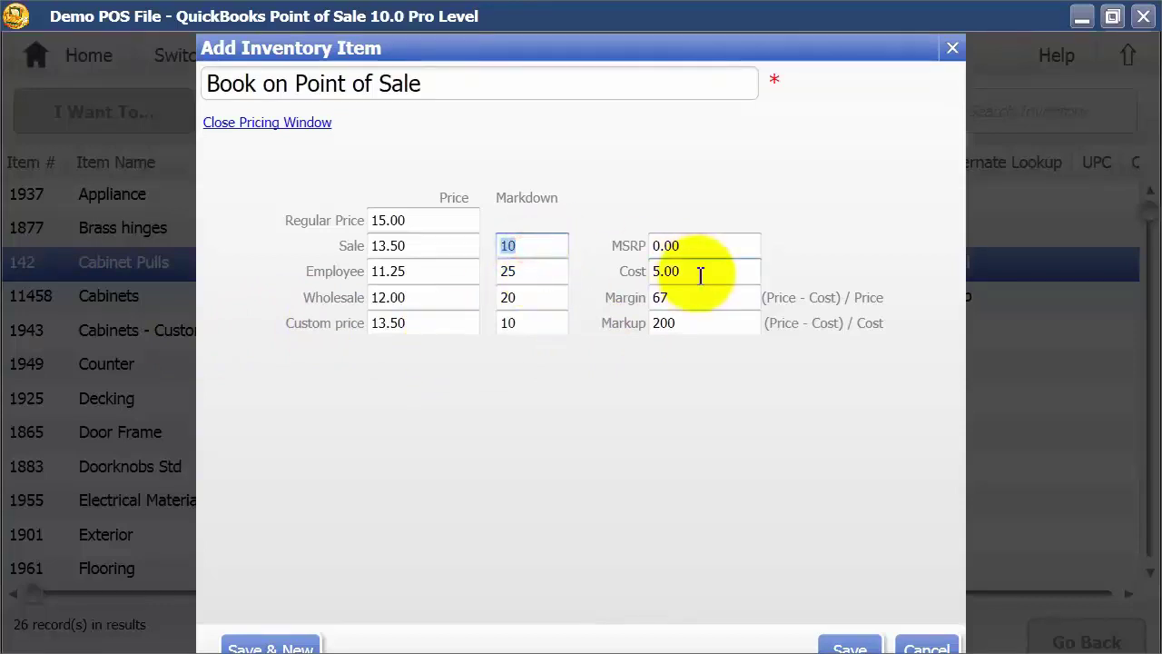
{"action": "left_click", "coordinate": [707, 246]}
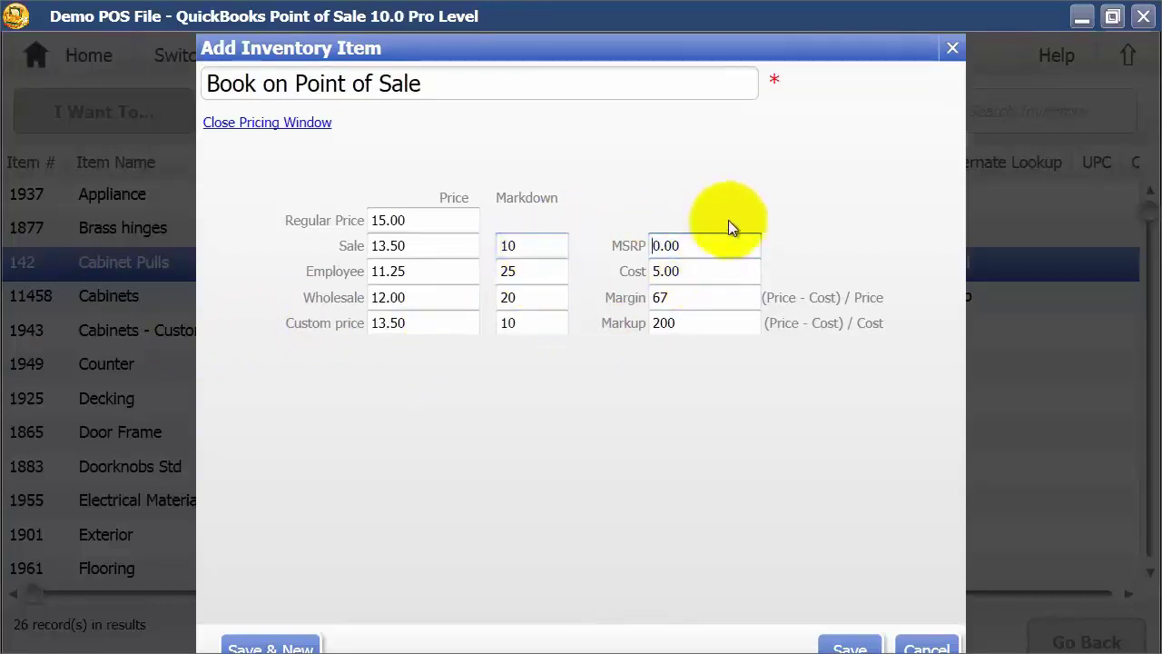
{"action": "left_click", "coordinate": [734, 240]}
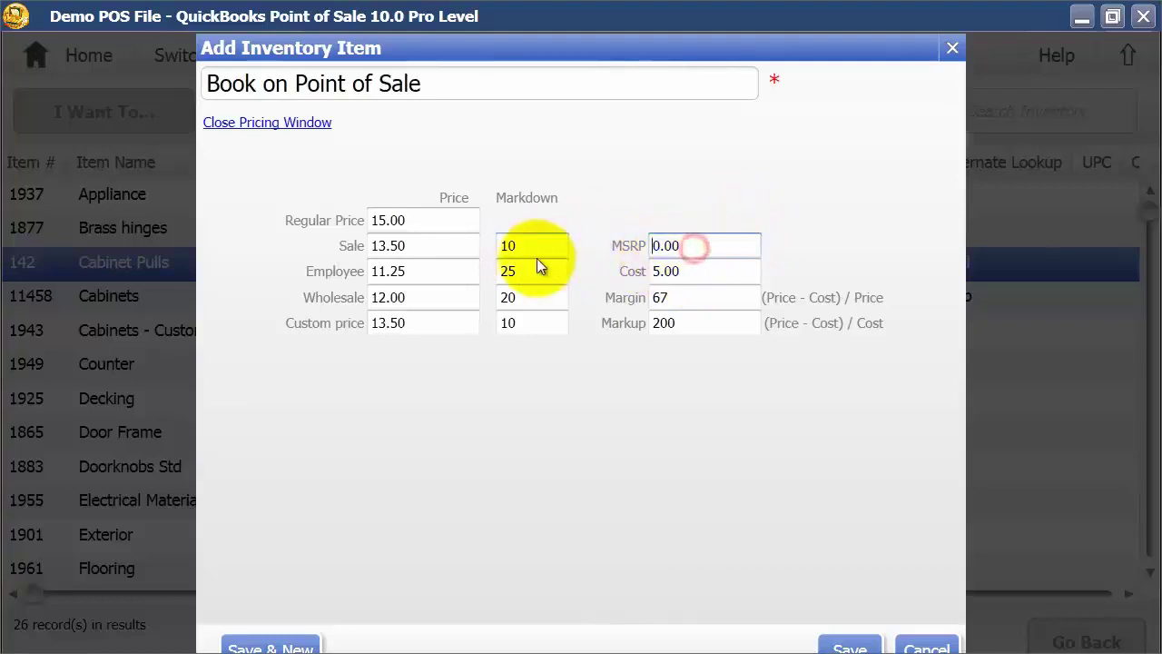
{"action": "key", "text": "Delete"}
{"action": "key", "text": "Delete"}
{"action": "key", "text": "Delete"}
{"action": "key", "text": "Delete"}
{"action": "type", "text": "19.99"}
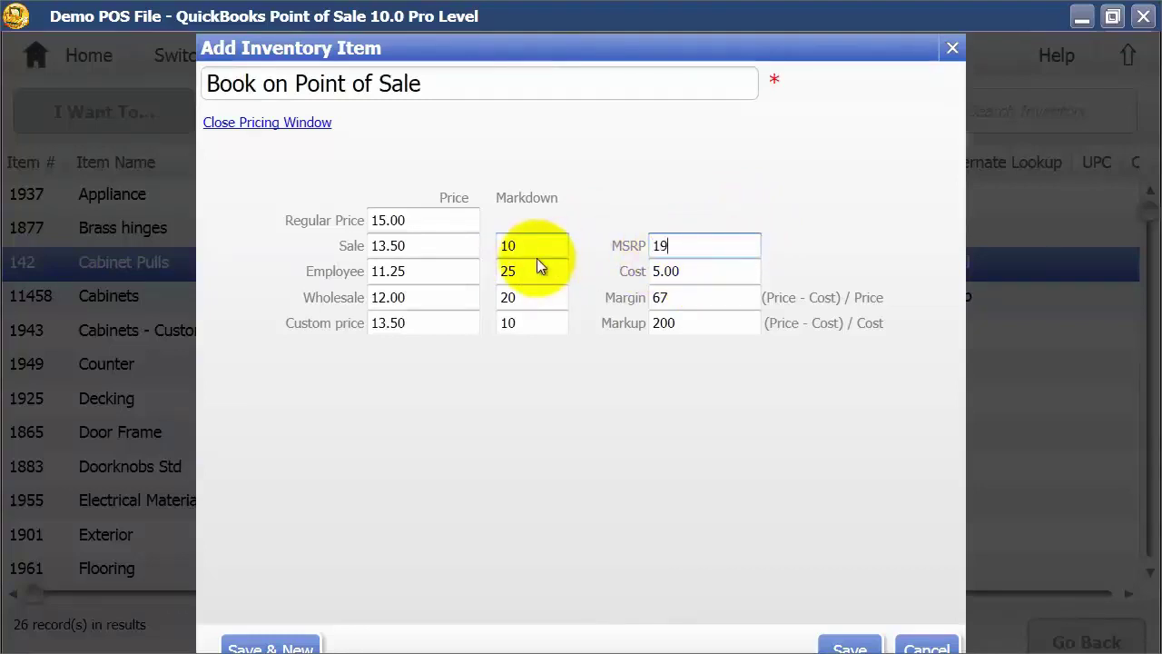
{"action": "key", "text": "Tab"}
{"action": "left_click", "coordinate": [700, 272]}
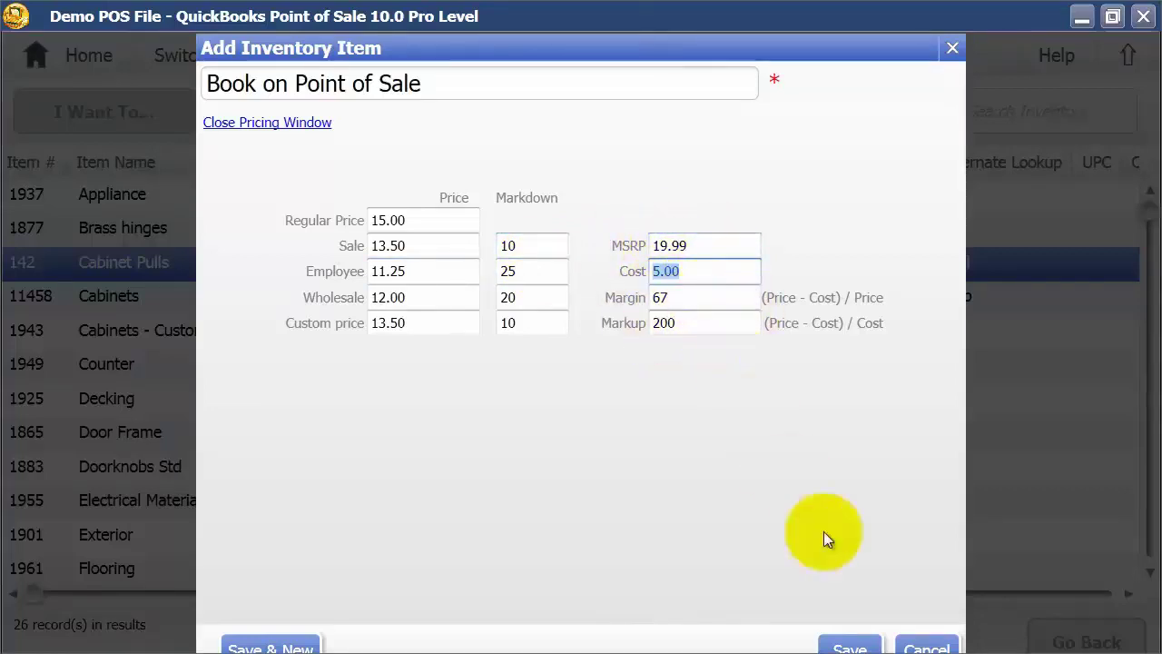
{"action": "left_click", "coordinate": [845, 647]}
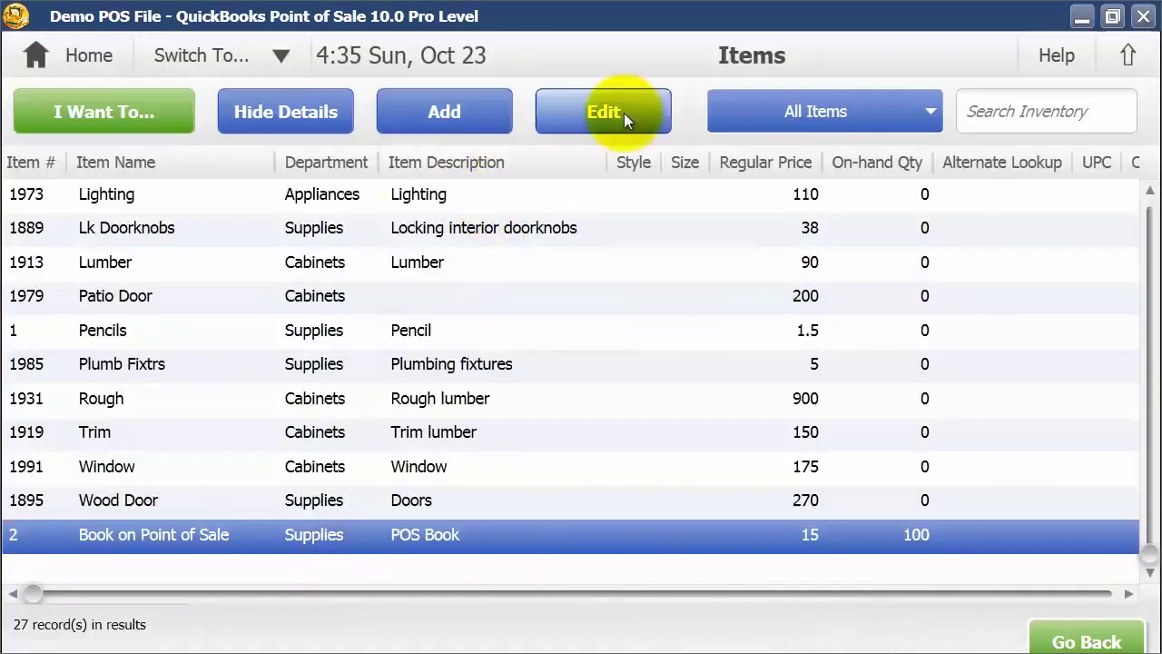
Step: Reopen Book on Point of Sale for editing and keep its tax code as Tax
{"action": "left_click", "coordinate": [624, 112]}
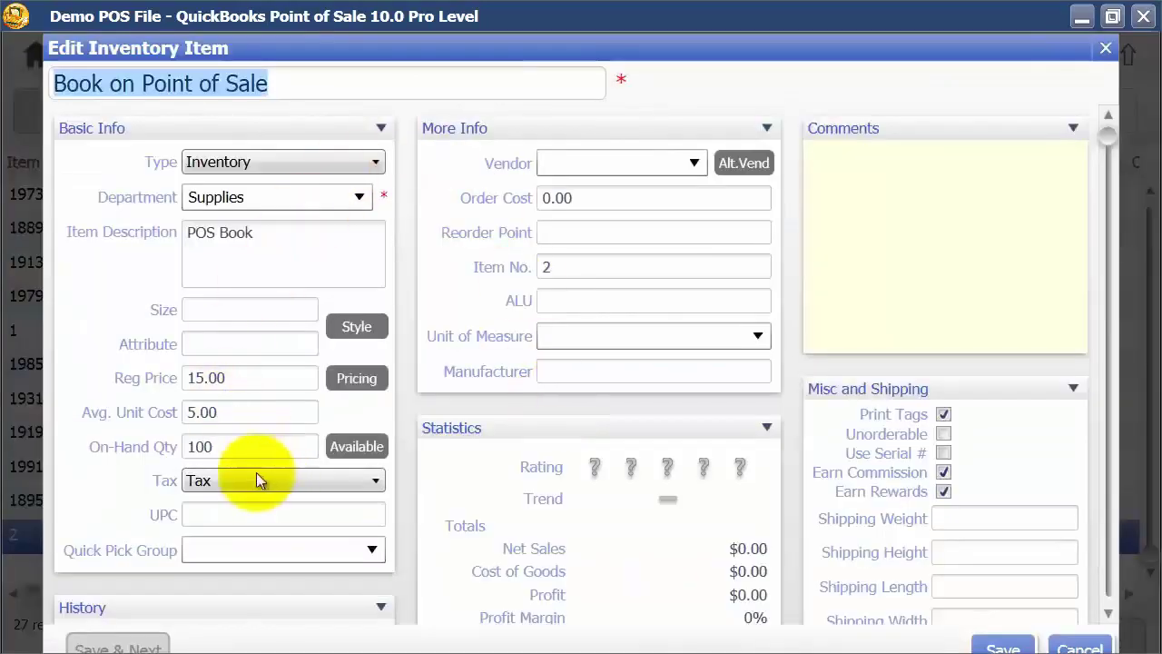
{"action": "left_click", "coordinate": [217, 482]}
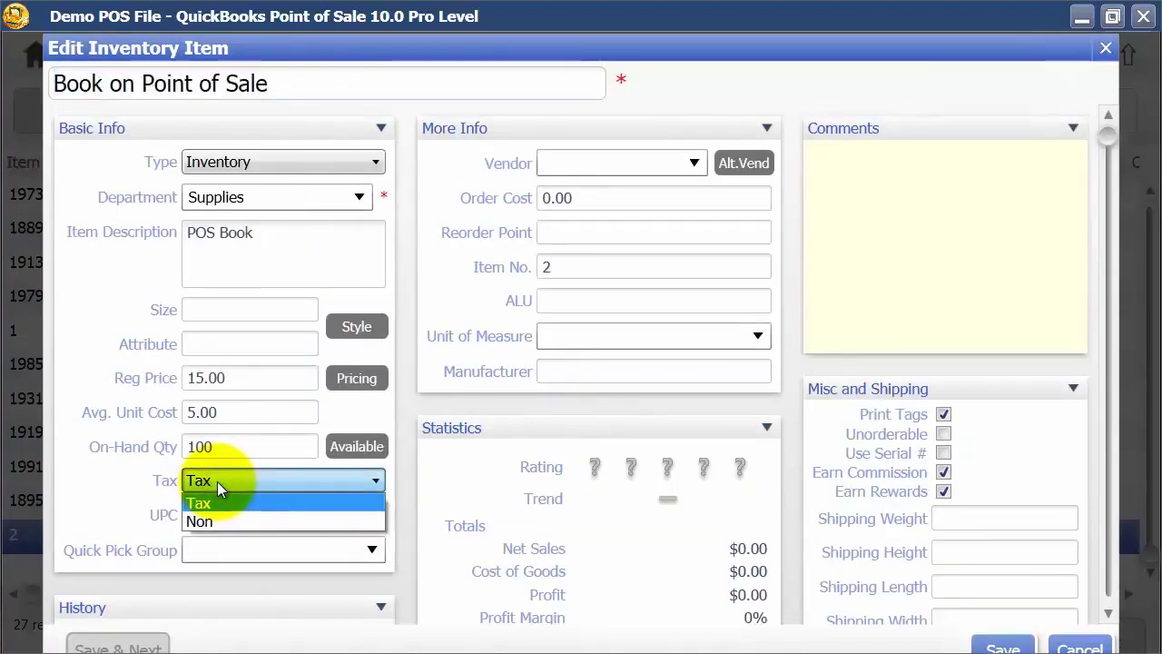
{"action": "left_click", "coordinate": [217, 481]}
{"action": "left_click", "coordinate": [217, 514]}
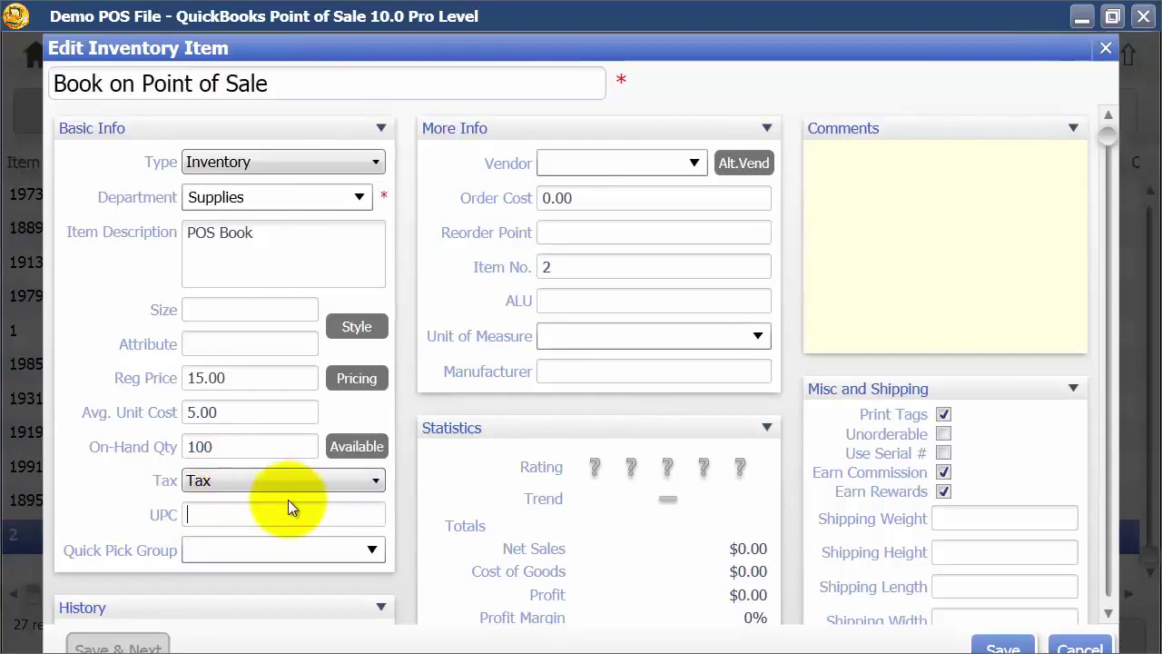
{"action": "key", "text": "Tab"}
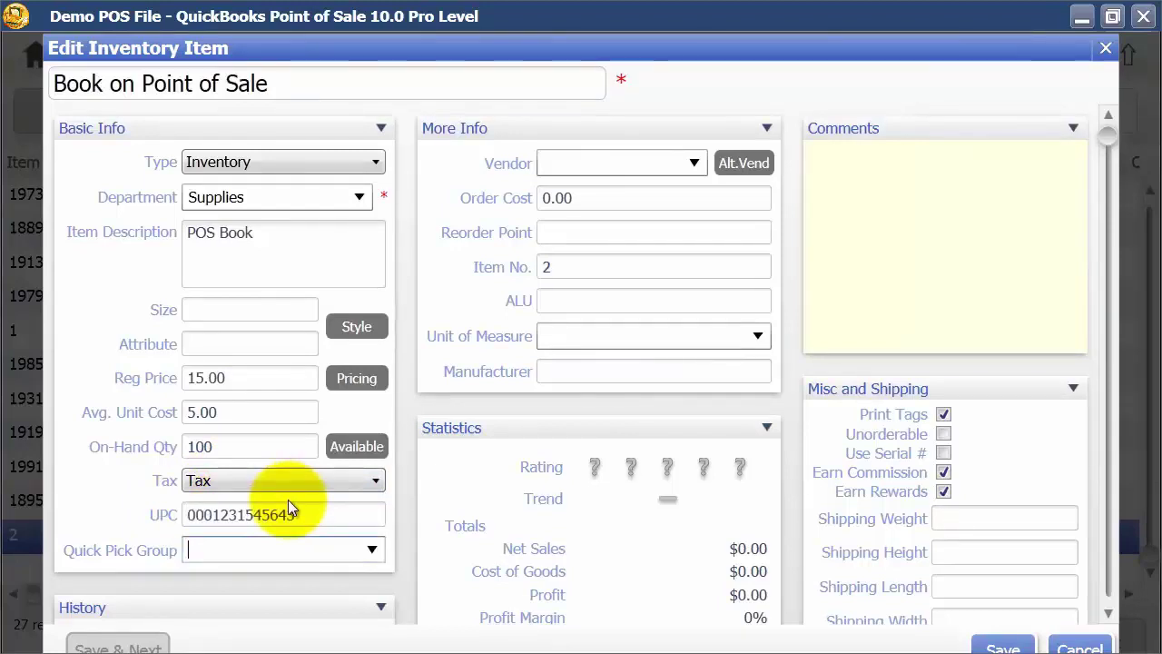
{"action": "left_click", "coordinate": [374, 549]}
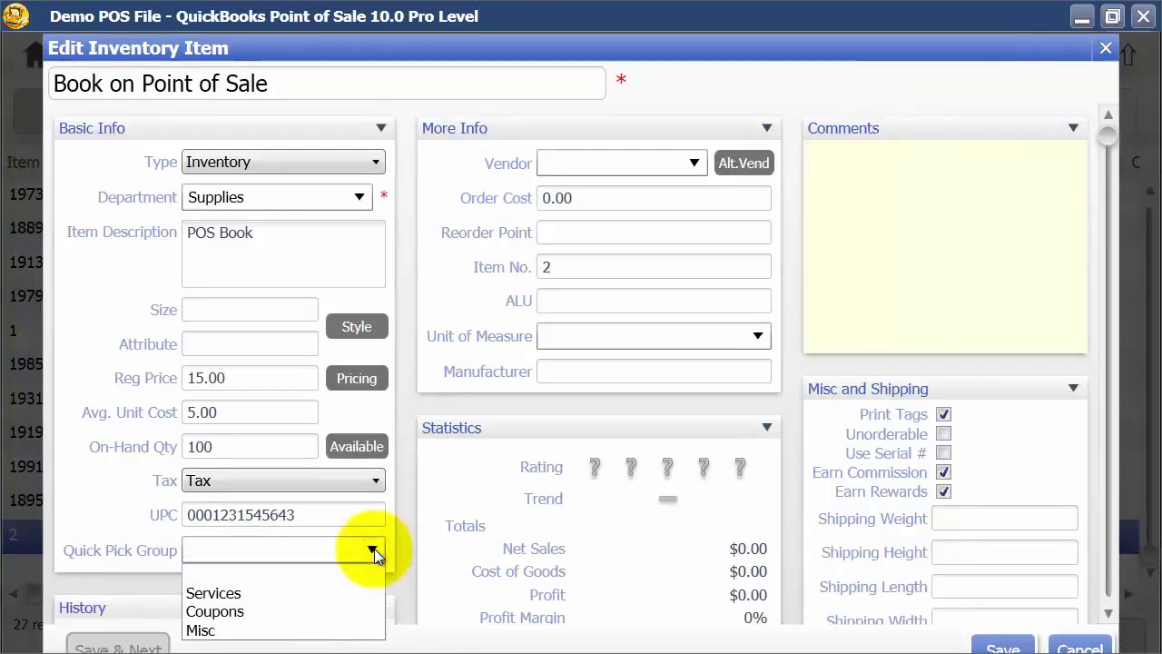
{"action": "left_click", "coordinate": [212, 632]}
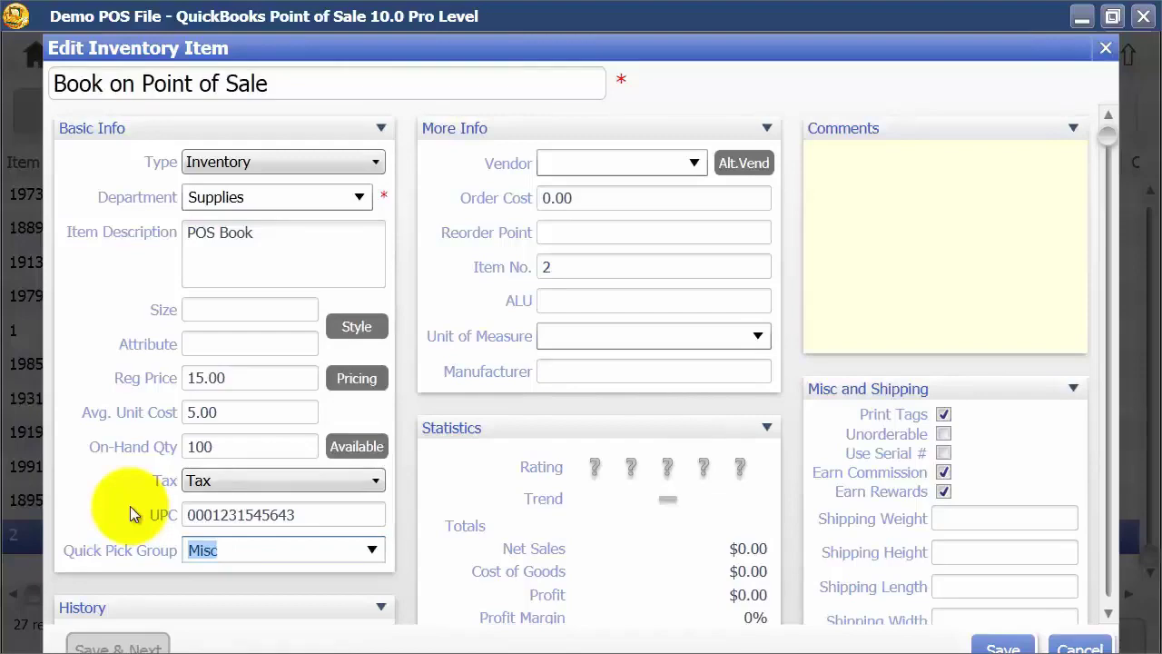
{"action": "scroll", "coordinate": [154, 477], "scroll_direction": "down", "scroll_amount": 3}
{"action": "scroll", "coordinate": [151, 477], "scroll_direction": "down", "scroll_amount": 3}
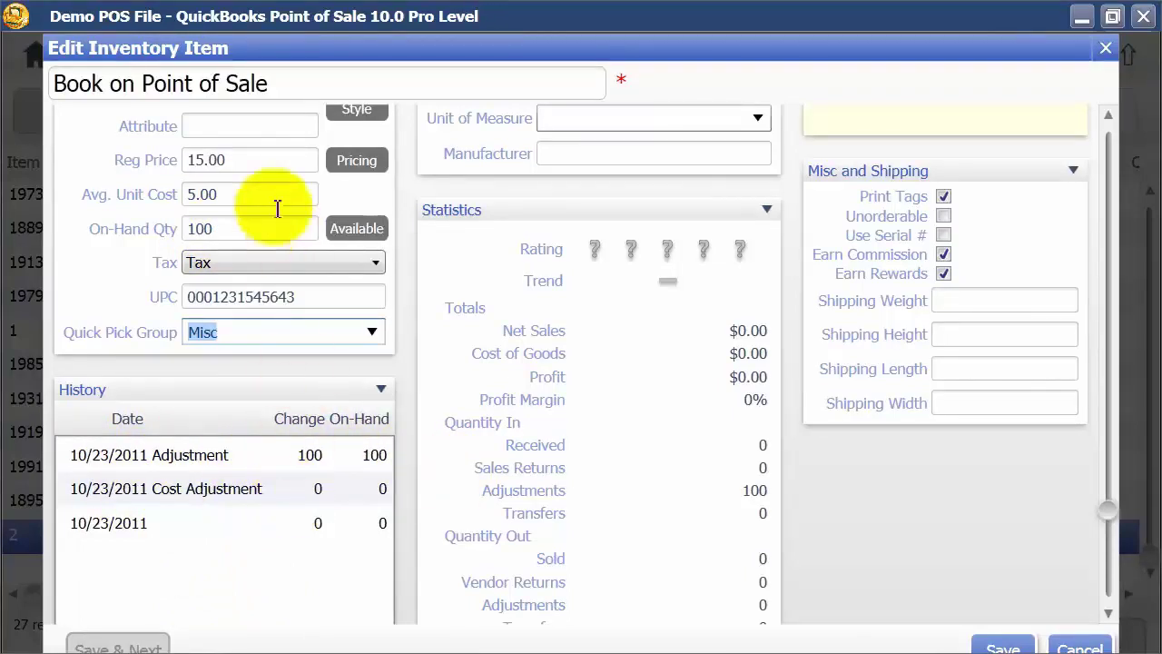
{"action": "scroll", "coordinate": [329, 381], "scroll_direction": "down", "scroll_amount": 1}
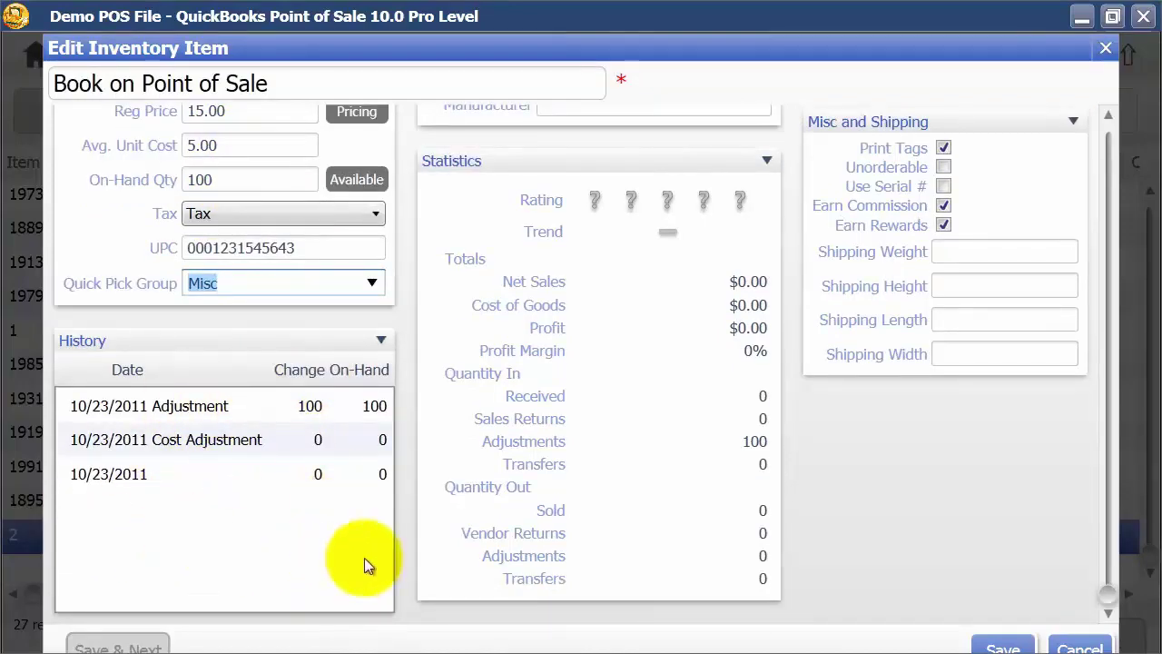
{"action": "scroll", "coordinate": [702, 444], "scroll_direction": "up", "scroll_amount": 5}
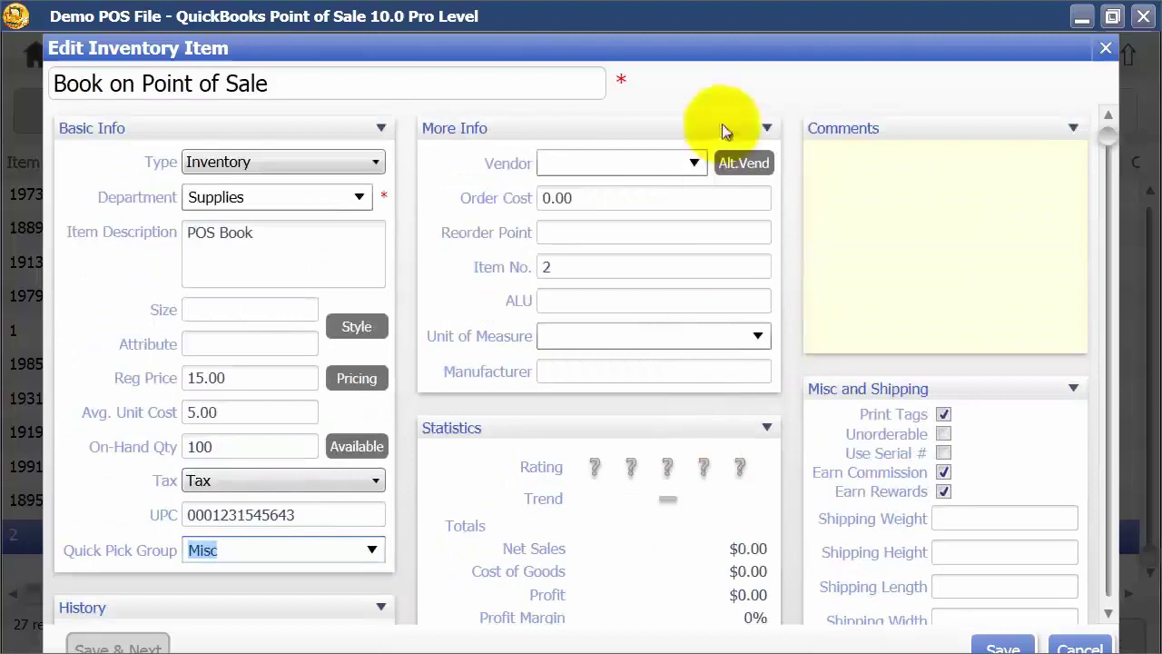
Step: Choose Bank of Anycity as vendor and add Bruce's Office Machines as alternate vendor 2
{"action": "left_click", "coordinate": [696, 164]}
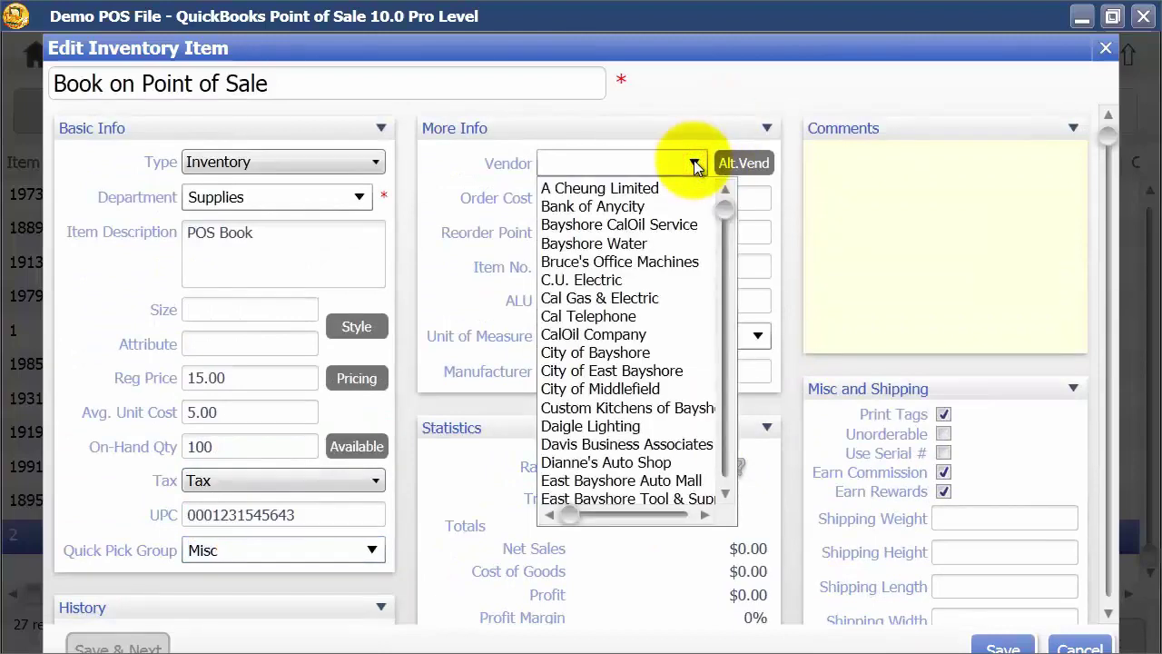
{"action": "left_click", "coordinate": [592, 207]}
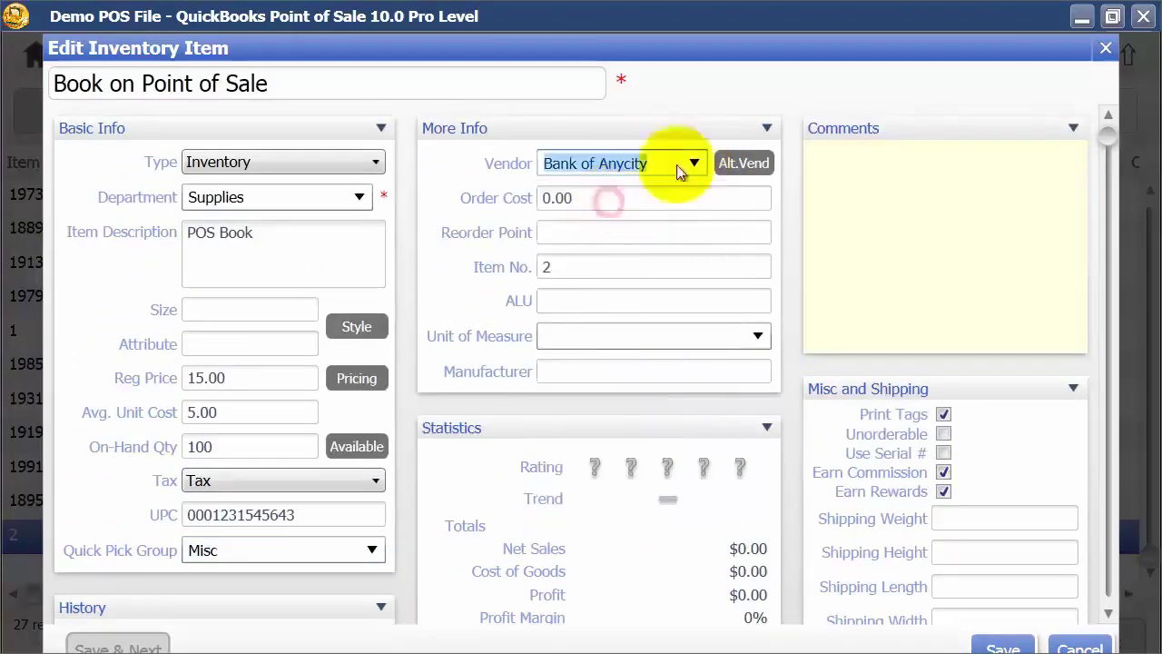
{"action": "left_click", "coordinate": [742, 164]}
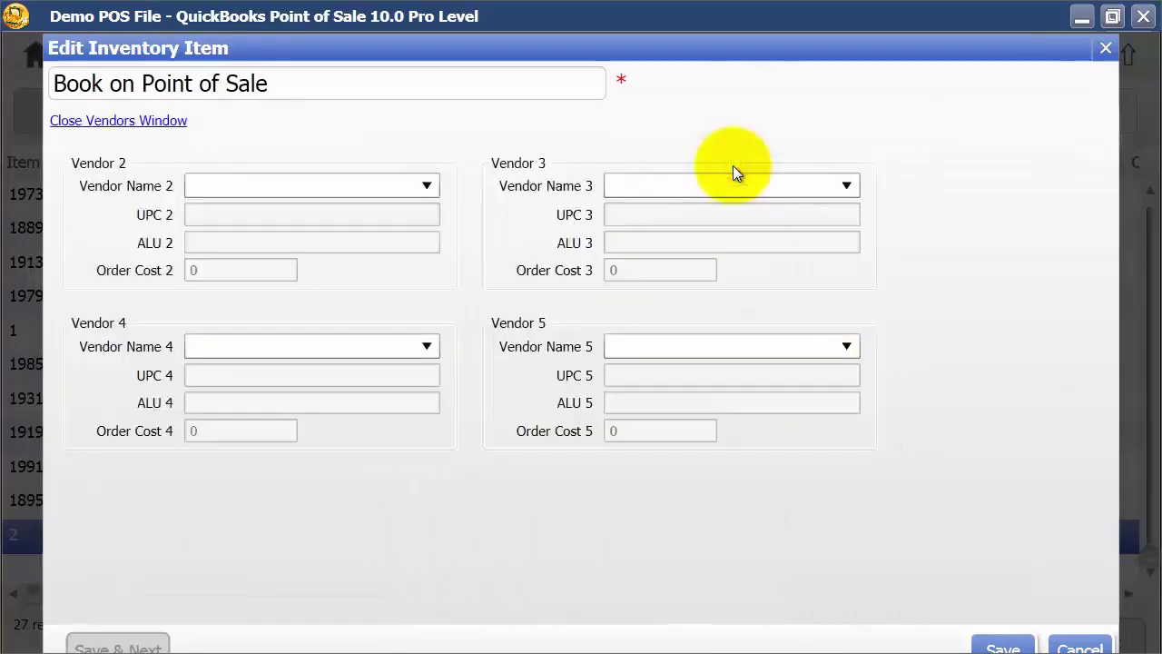
{"action": "left_click", "coordinate": [427, 187]}
{"action": "left_click", "coordinate": [277, 276]}
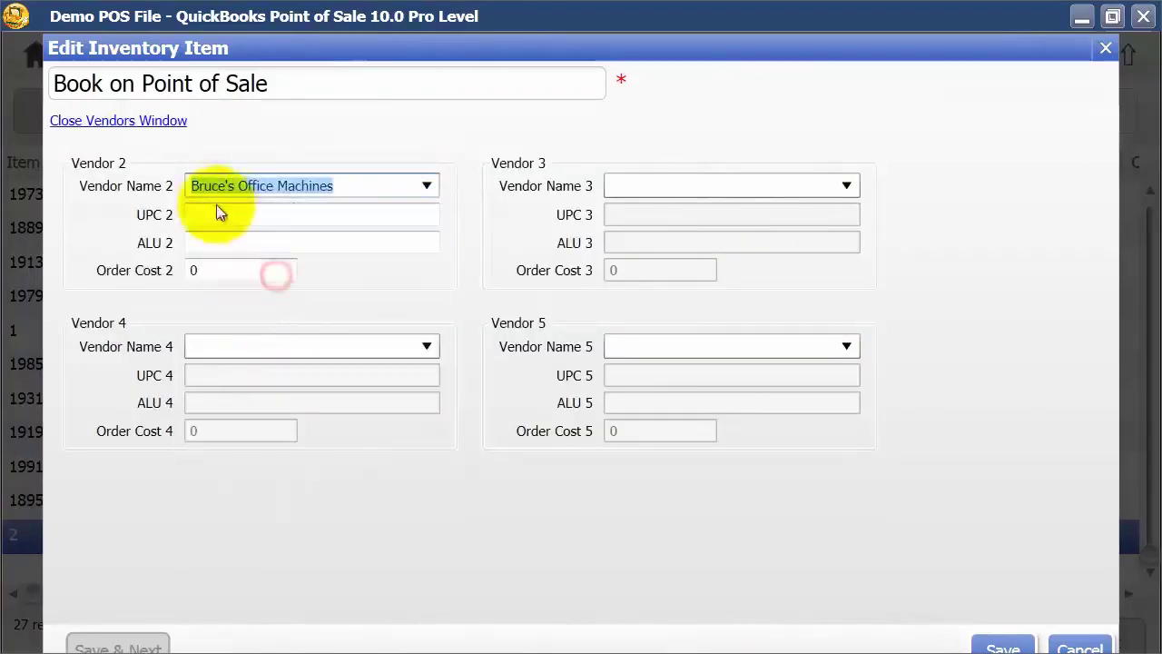
{"action": "left_click", "coordinate": [201, 213]}
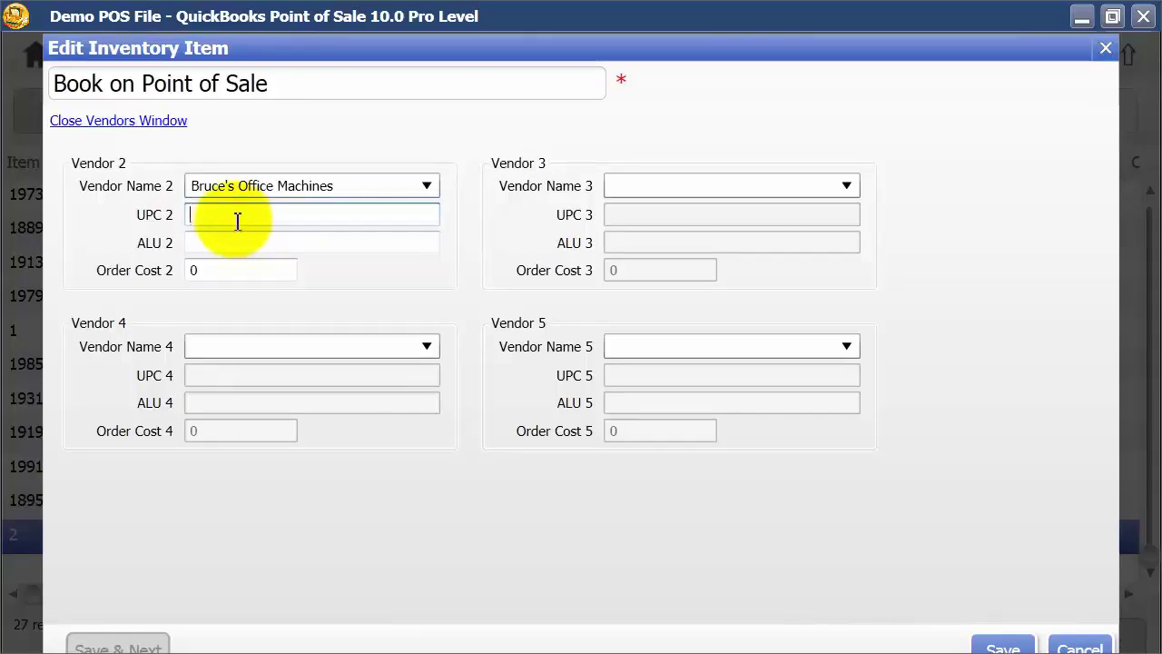
{"action": "left_click", "coordinate": [118, 120]}
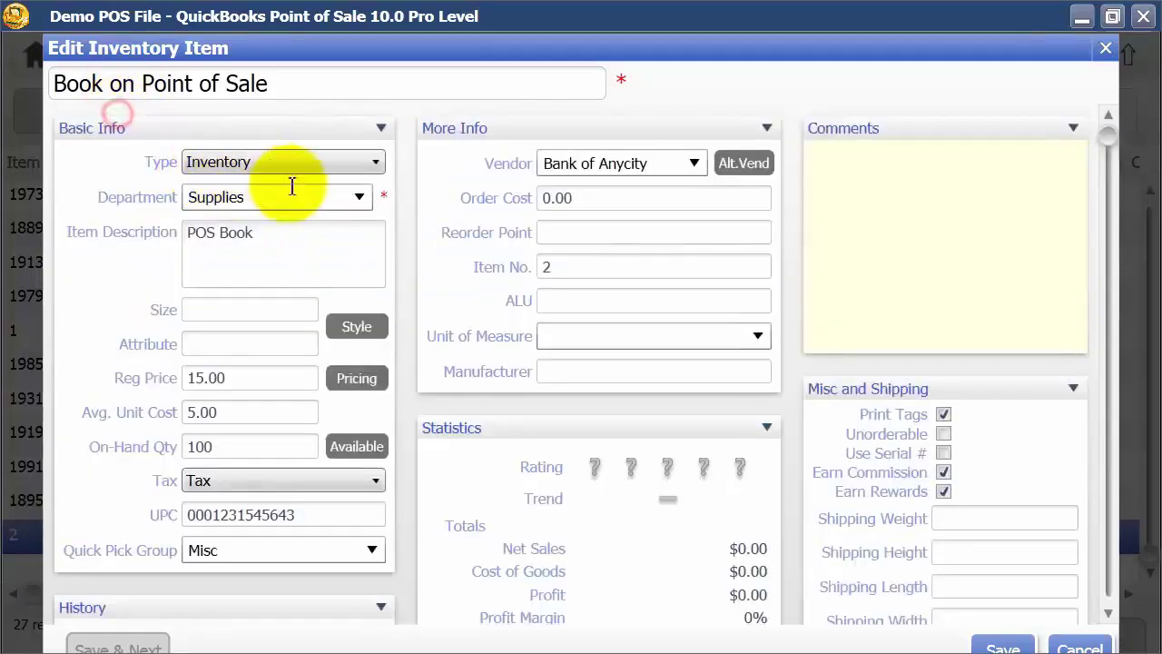
Step: Set the order cost to 5.00 and the reorder point to 25
{"action": "left_click", "coordinate": [662, 204]}
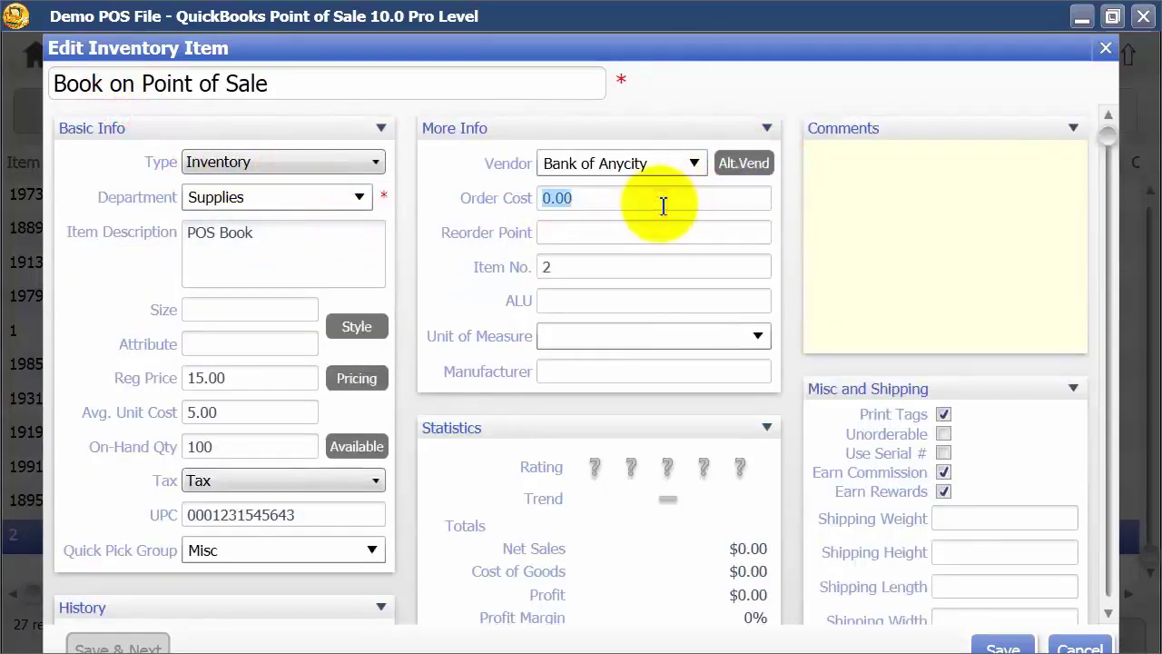
{"action": "type", "text": "5"}
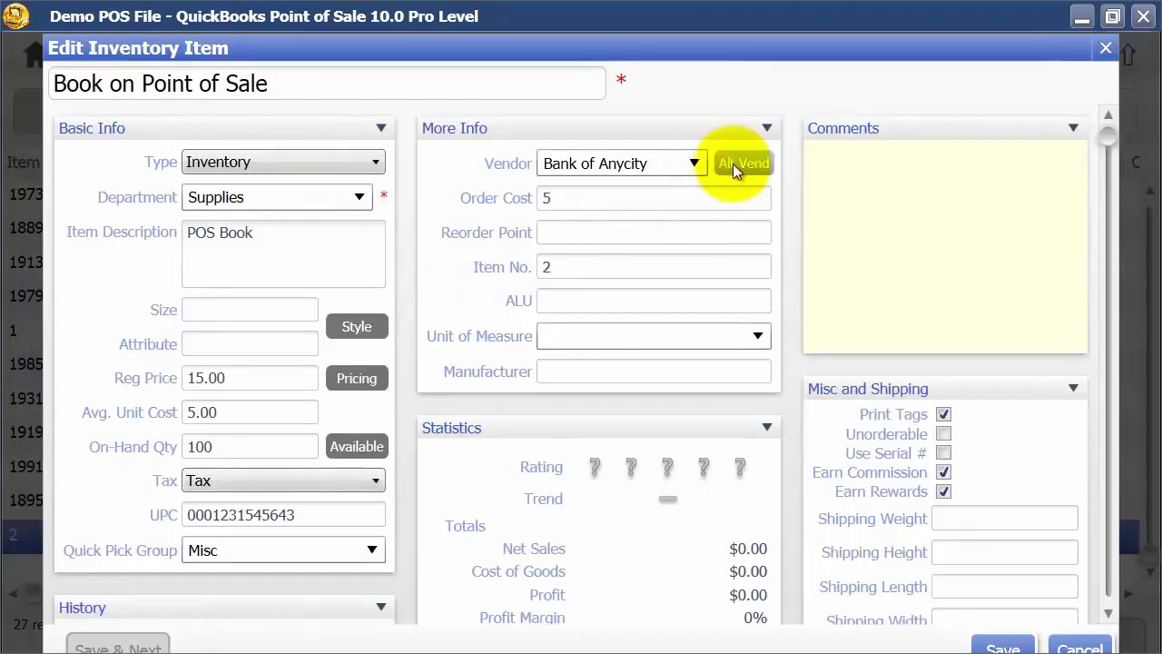
{"action": "key", "text": "Tab"}
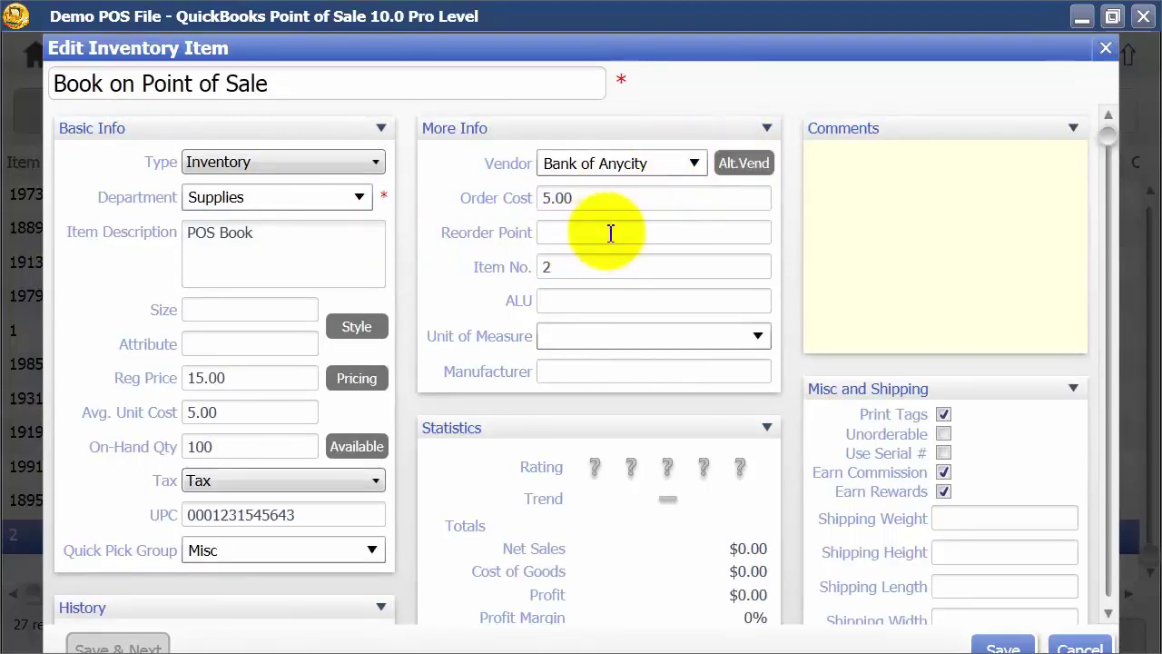
{"action": "type", "text": "25"}
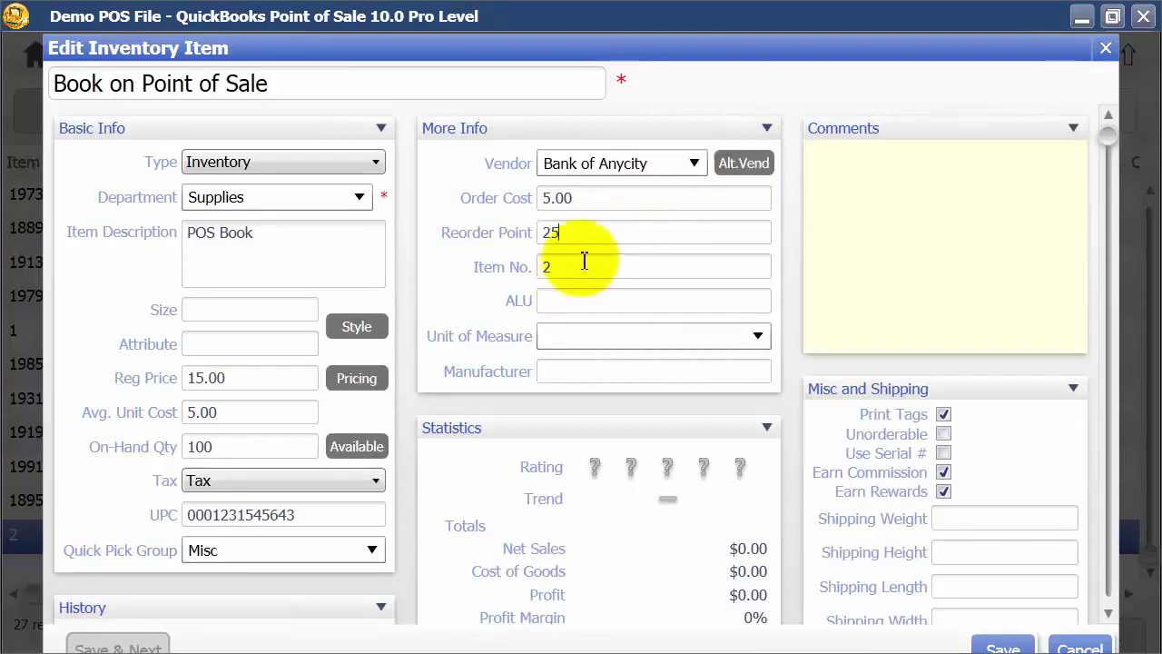
Step: Change the item number to 250 and enter ALU 'POS 10'
{"action": "left_click", "coordinate": [586, 263]}
{"action": "type", "text": "250"}
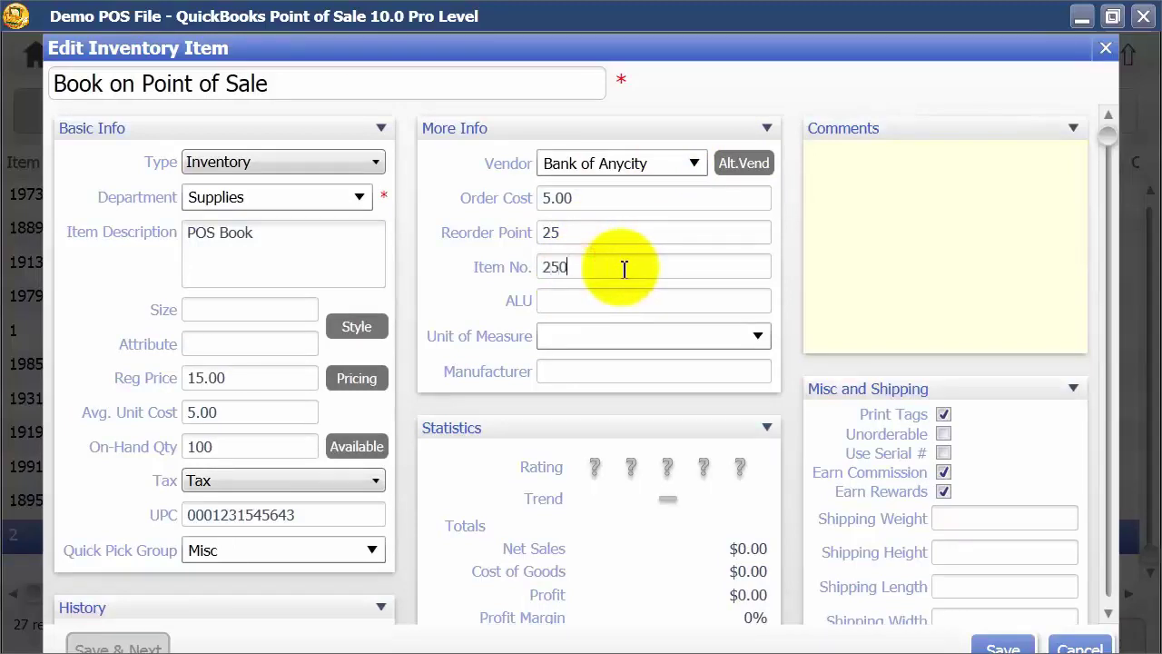
{"action": "left_click", "coordinate": [563, 295]}
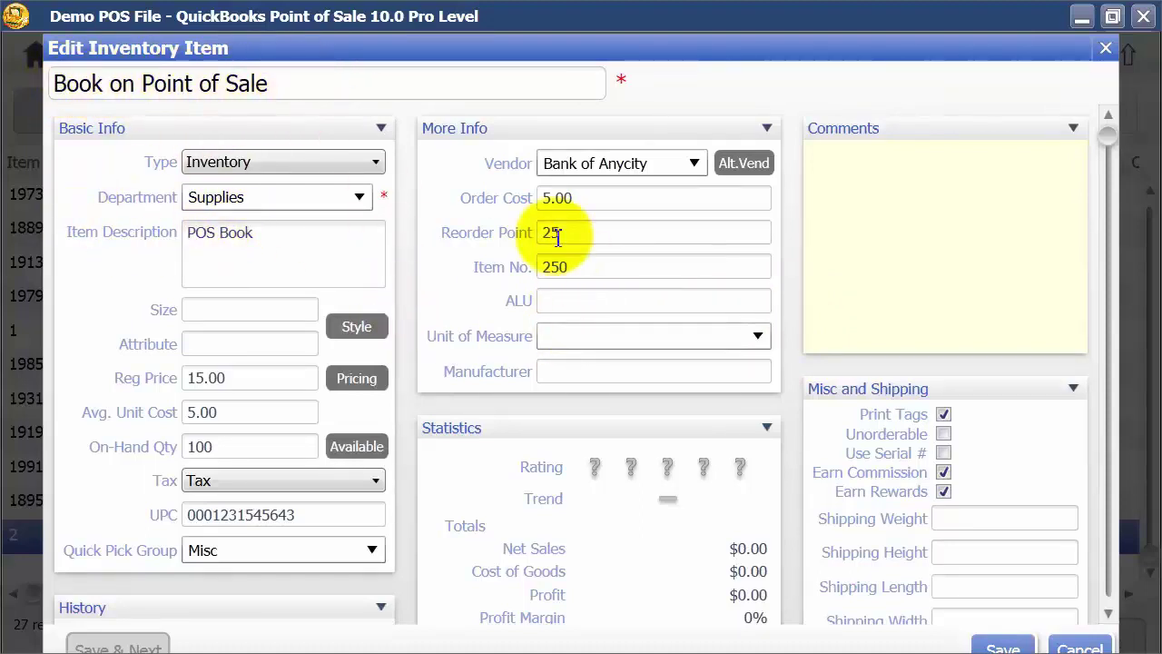
{"action": "type", "text": "POS 10"}
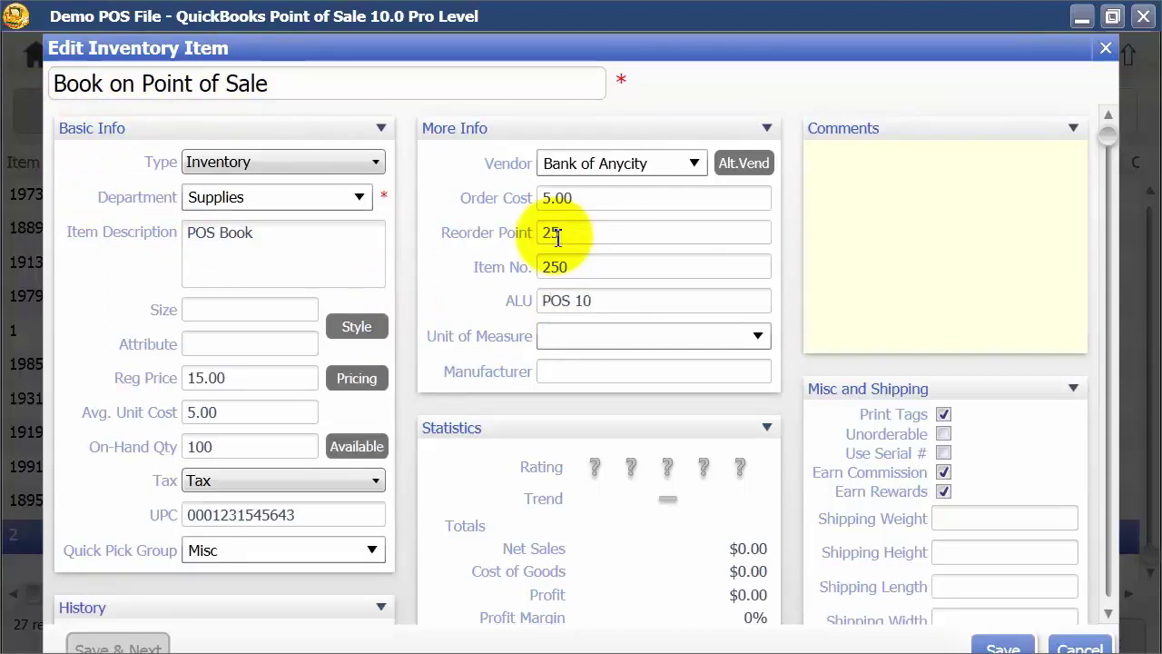
{"action": "left_click", "coordinate": [761, 336]}
{"action": "left_click", "coordinate": [759, 336]}
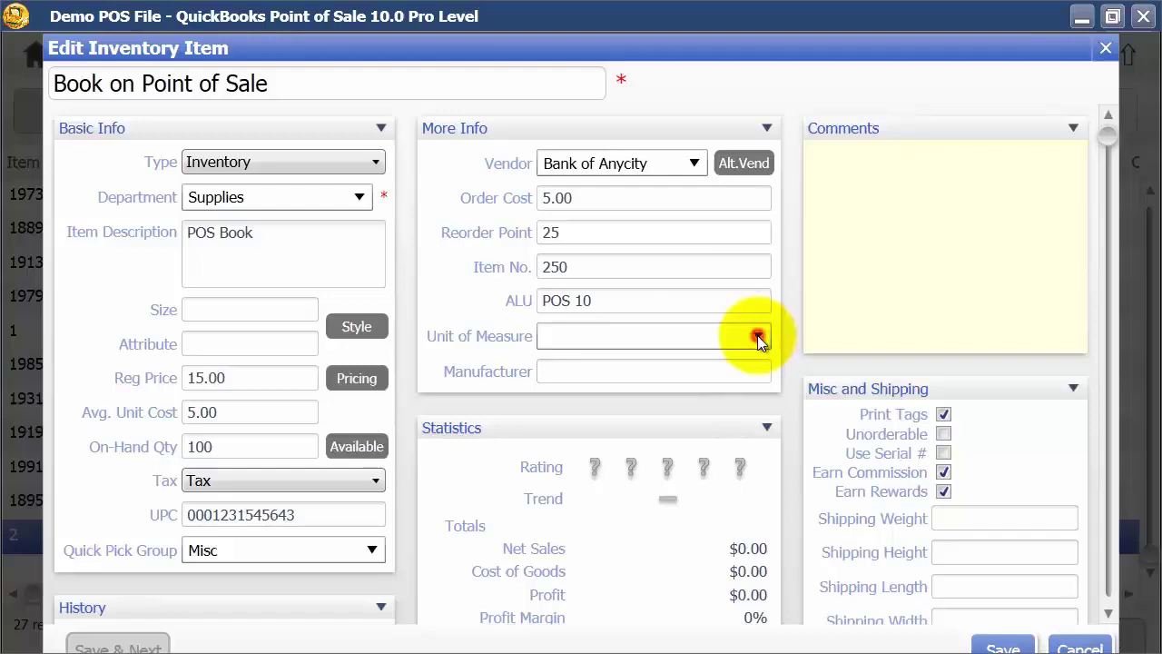
{"action": "left_click", "coordinate": [656, 329]}
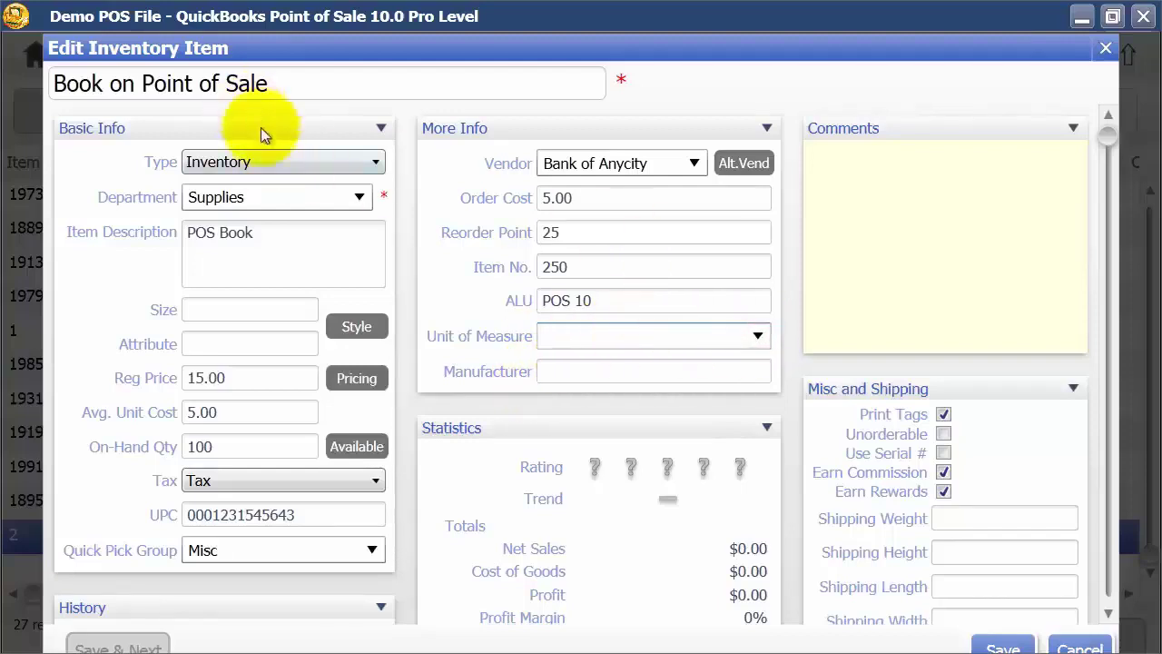
{"action": "left_click", "coordinate": [624, 373]}
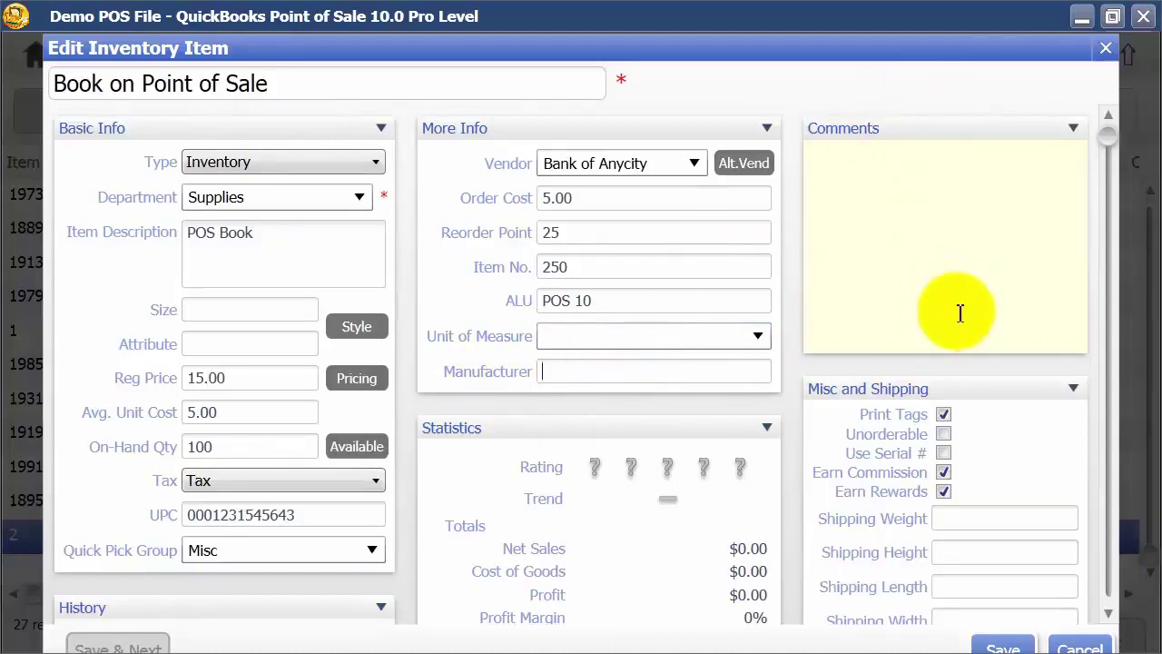
{"action": "scroll", "coordinate": [971, 406], "scroll_direction": "down", "scroll_amount": 1}
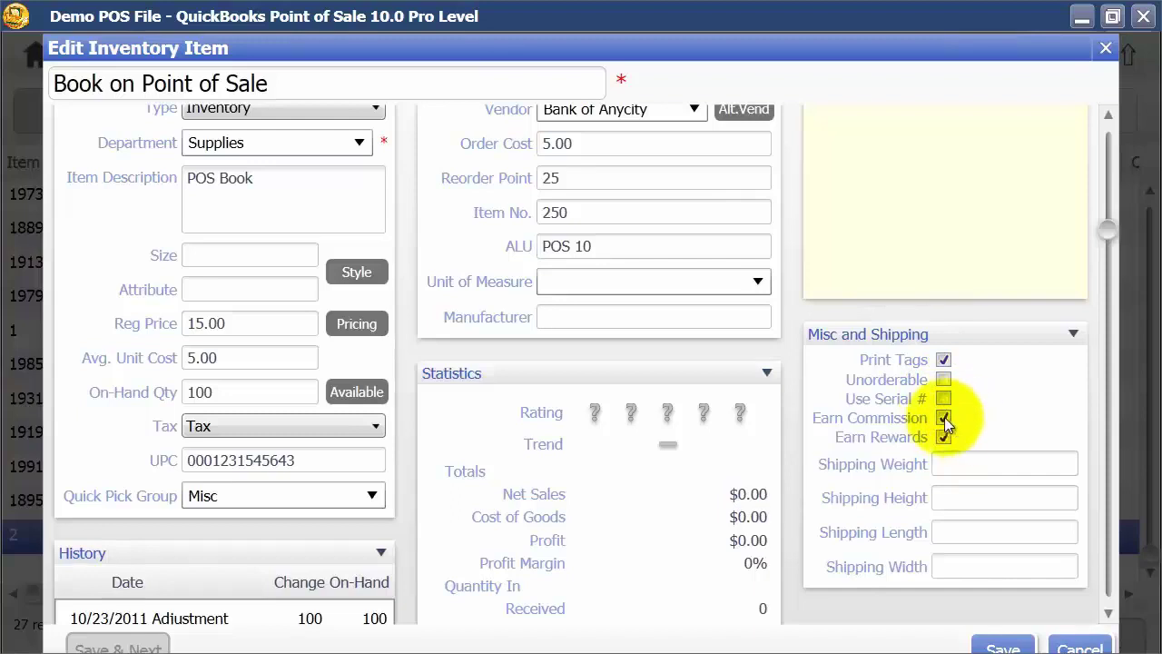
{"action": "left_click", "coordinate": [981, 466]}
{"action": "left_click", "coordinate": [973, 497]}
{"action": "left_click", "coordinate": [971, 526]}
{"action": "left_click", "coordinate": [972, 563]}
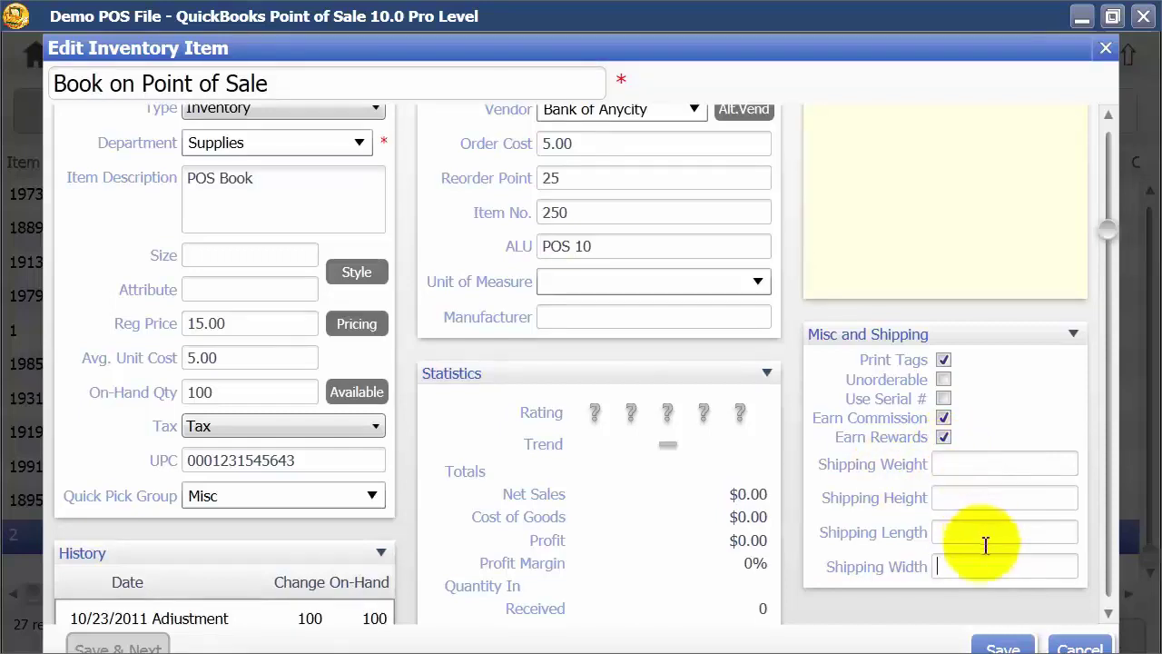
{"action": "scroll", "coordinate": [963, 563], "scroll_direction": "down", "scroll_amount": 1}
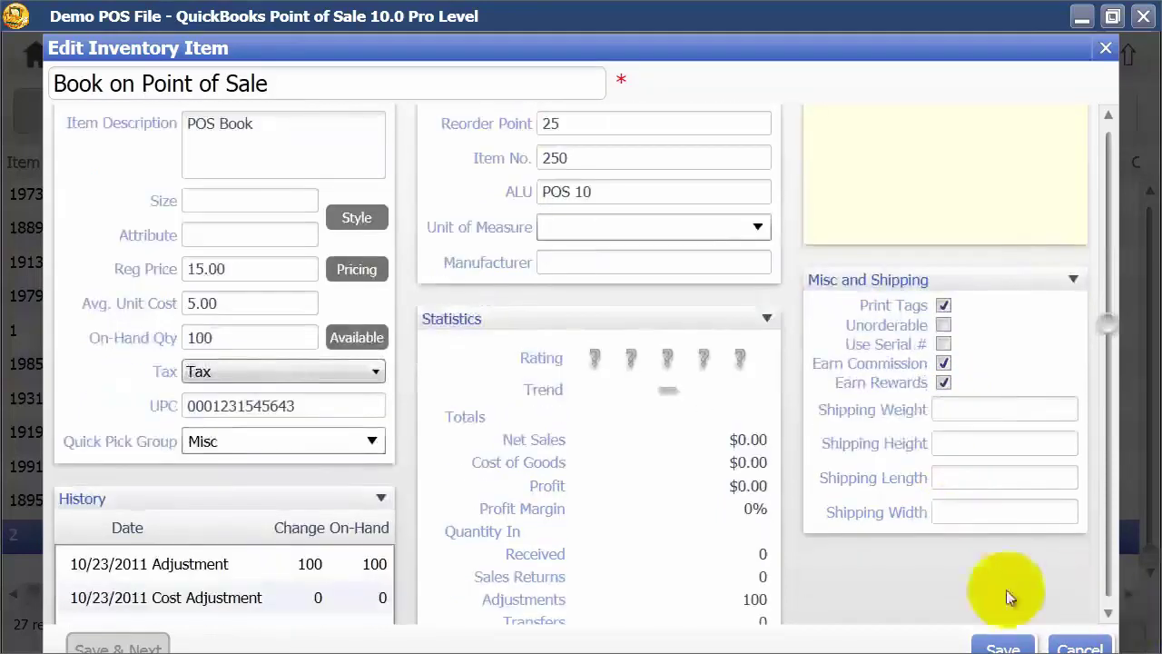
{"action": "scroll", "coordinate": [953, 572], "scroll_direction": "down", "scroll_amount": 1}
{"action": "scroll", "coordinate": [951, 570], "scroll_direction": "down", "scroll_amount": 1}
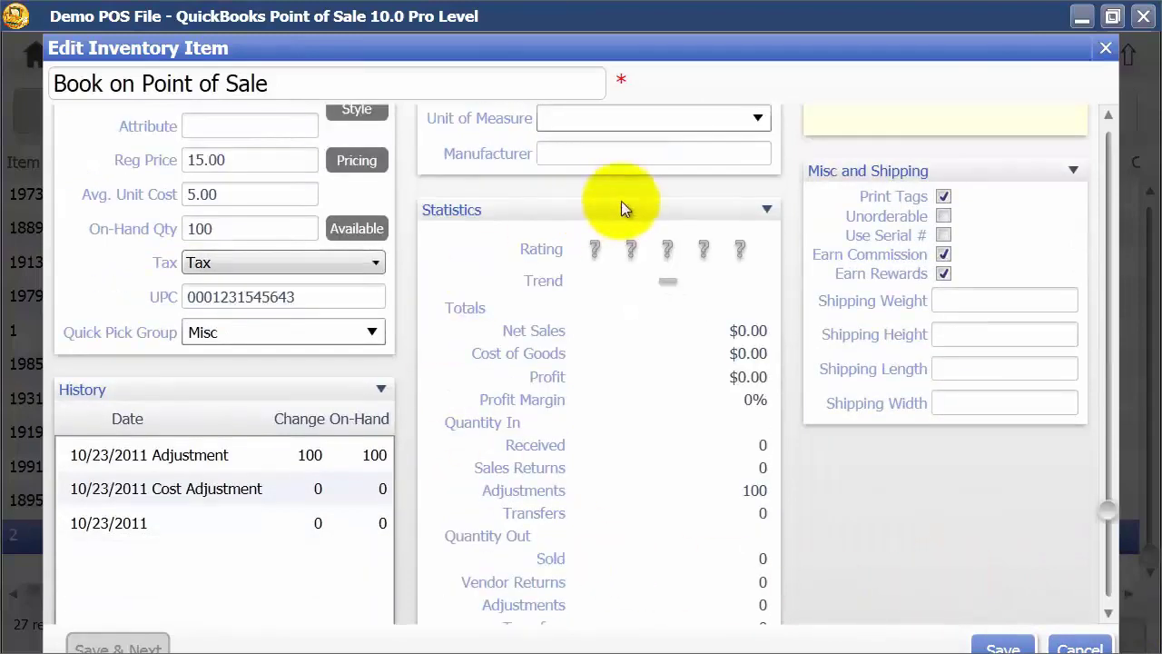
{"action": "scroll", "coordinate": [702, 468], "scroll_direction": "down", "scroll_amount": 1}
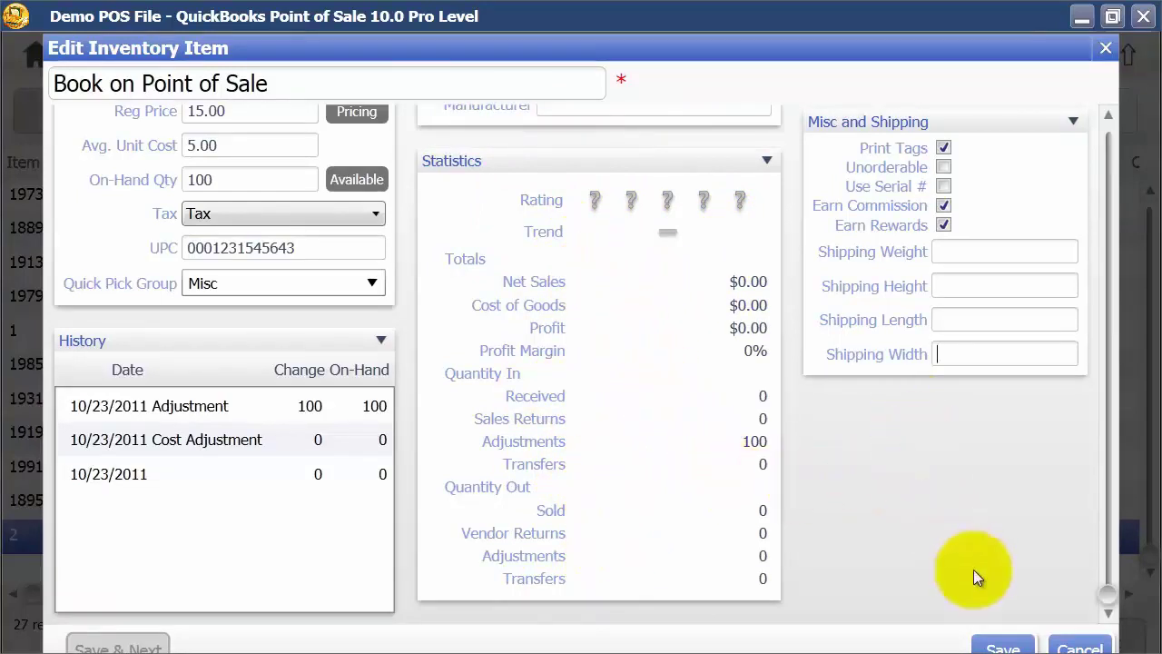
Step: Save the edited Book on Point of Sale item
{"action": "left_click", "coordinate": [1003, 647]}
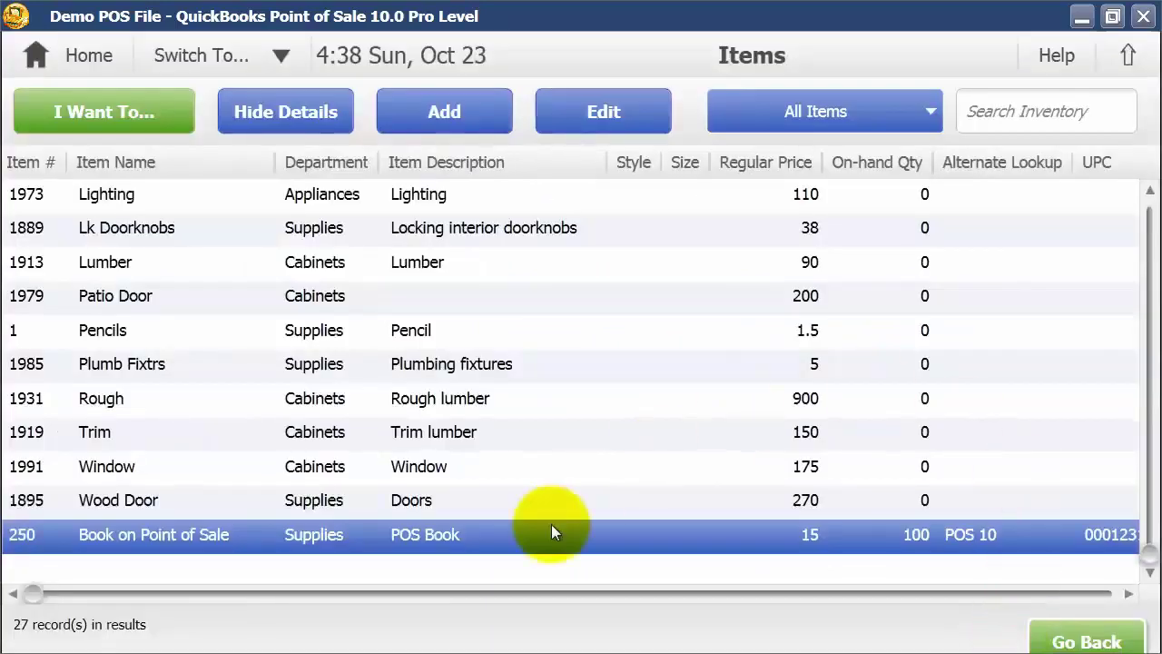